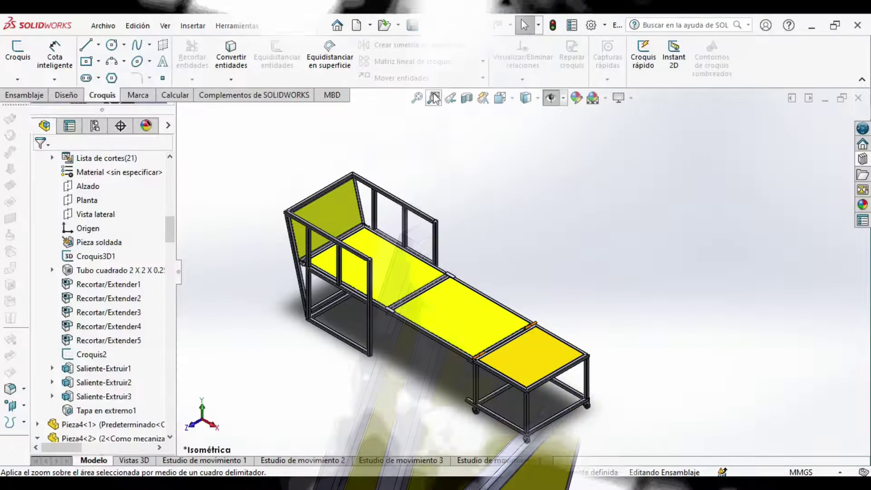
# Step: Zoom in on the head end and fold the middle bed panel upright on its hinges
pyautogui.click(434, 97)
pyautogui.moveTo(259, 153); pyautogui.dragTo(498, 391)
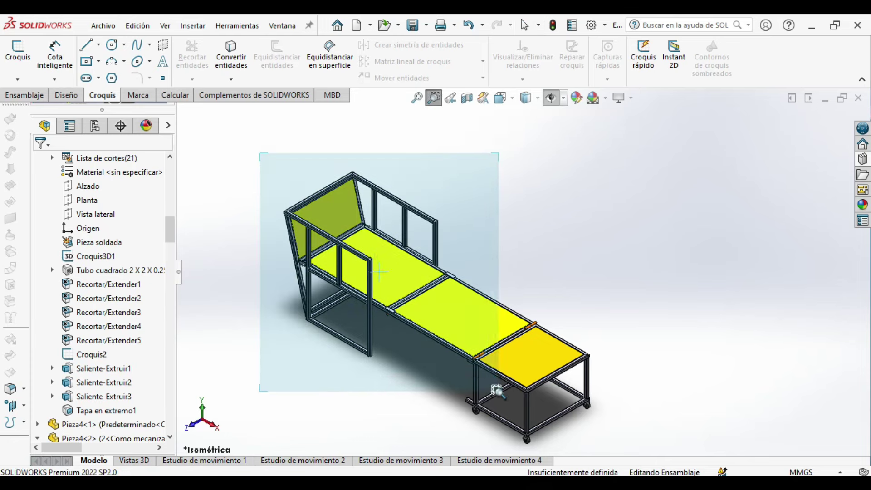
pyautogui.press('Escape')
pyautogui.moveTo(562, 298)
pyautogui.mouseDown()
pyautogui.moveTo(369, 167)
pyautogui.moveTo(309, 173)
pyautogui.moveTo(564, 331)
pyautogui.moveTo(640, 458)
pyautogui.mouseUp()
# Step: Swing the backrest panel to test its hinge, then clear the selection
pyautogui.click(434, 98)
pyautogui.press('Escape')
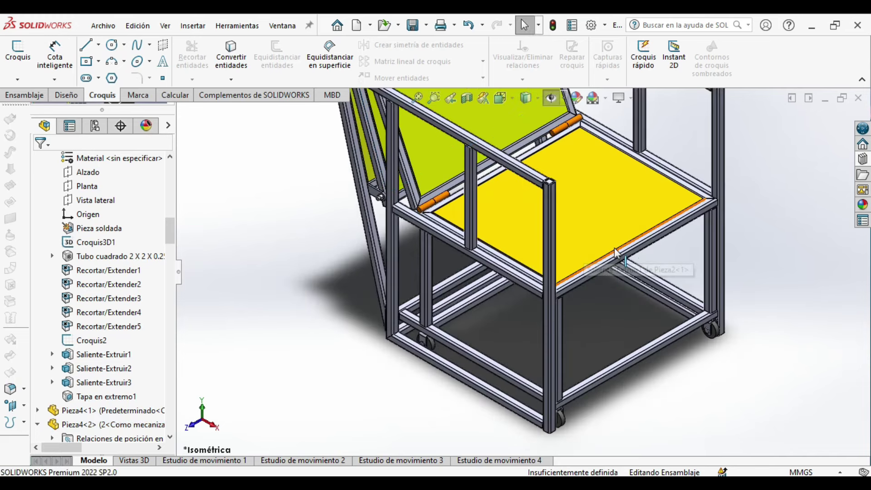
pyautogui.moveTo(419, 166)
pyautogui.mouseDown()
pyautogui.moveTo(459, 208)
pyautogui.moveTo(651, 257)
pyautogui.moveTo(778, 466)
pyautogui.mouseUp()
pyautogui.press('Escape')
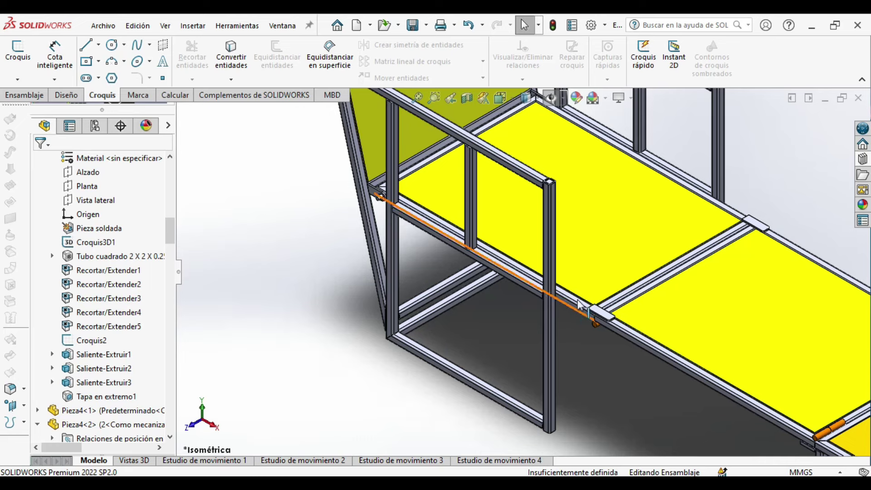
# Step: Fit the whole assembly, then zoom in on the head end and its frame tube
pyautogui.click(418, 97)
pyautogui.click(434, 97)
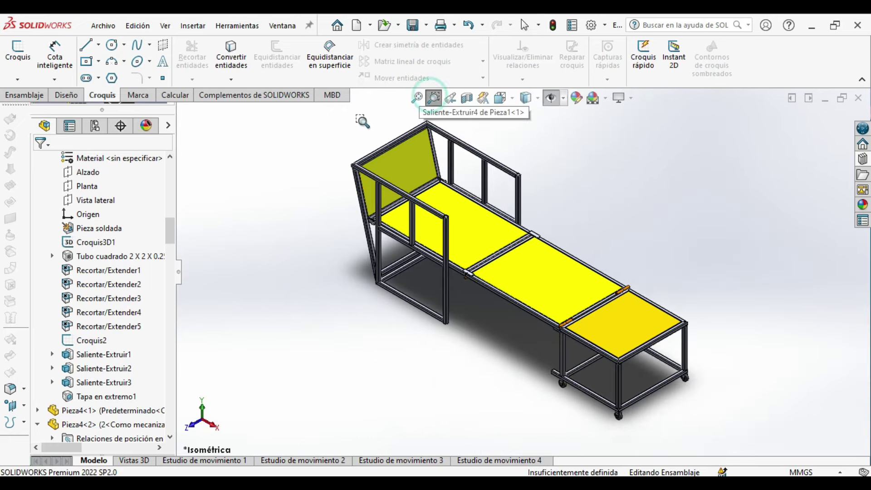
pyautogui.moveTo(343, 115); pyautogui.dragTo(603, 317)
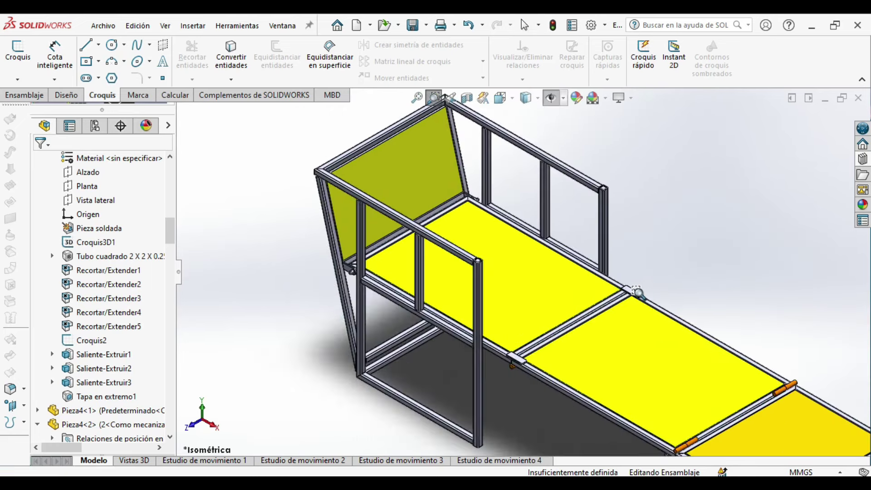
pyautogui.rightClick(493, 173)
# Step: Isolate the head-end frame and display its 3D sketch dimensions
pyautogui.click(522, 272)
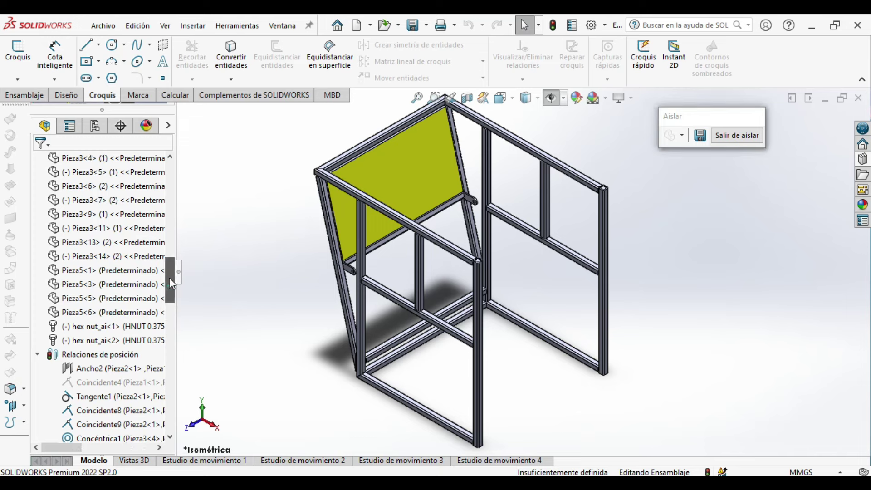
pyautogui.moveTo(170, 278); pyautogui.dragTo(167, 181)
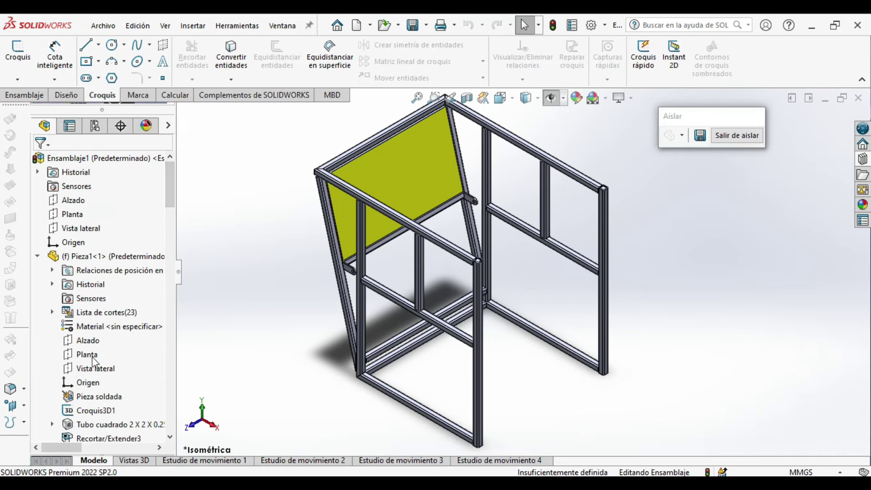
pyautogui.click(92, 414)
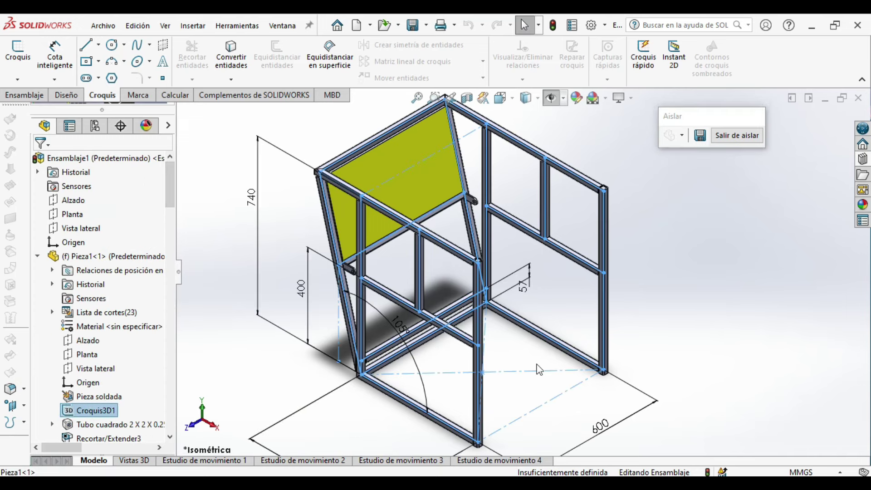
pyautogui.click(418, 98)
# Step: Zoom to the hinge bracket and check its 63.5 mm length and Ø11 hole
pyautogui.moveTo(368, 130); pyautogui.dragTo(636, 412)
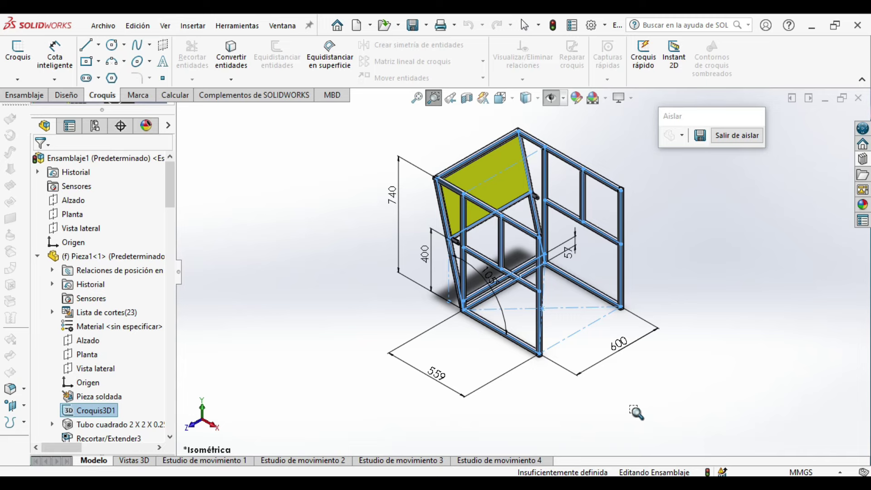
pyautogui.moveTo(428, 212); pyautogui.dragTo(485, 266)
pyautogui.press('Escape')
pyautogui.click(525, 295)
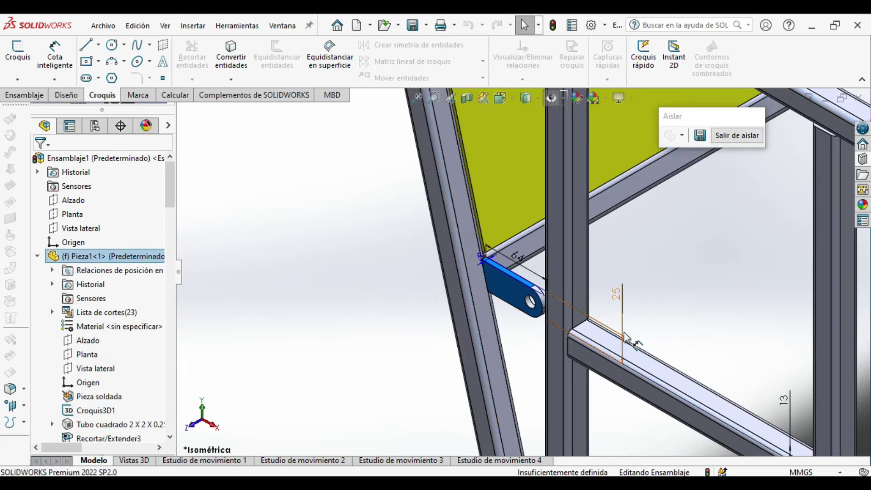
pyautogui.moveTo(517, 257); pyautogui.dragTo(510, 225)
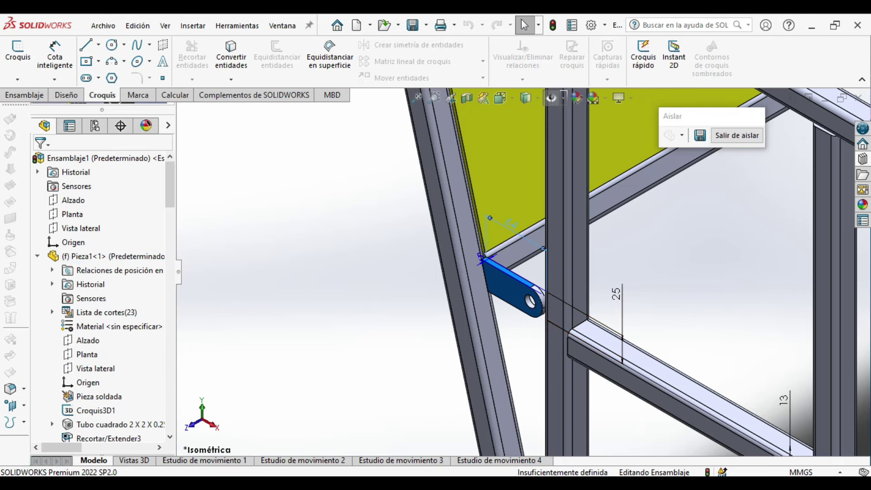
pyautogui.scroll(-3, 549, 308)
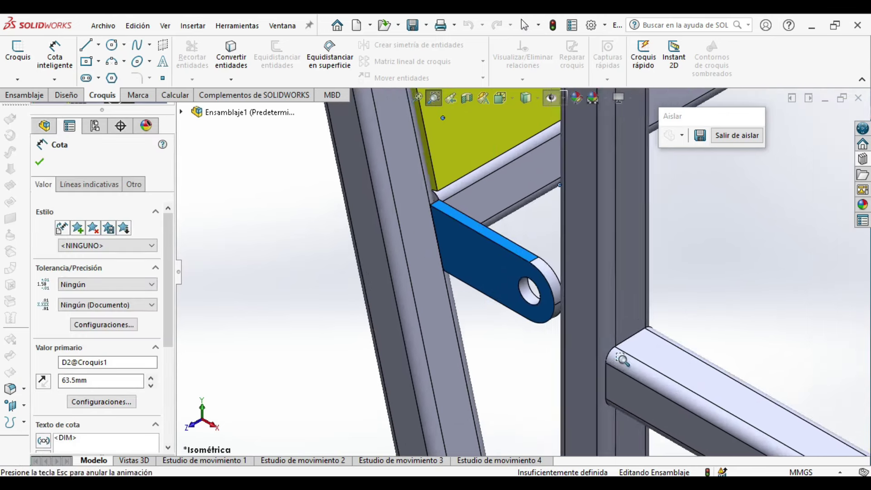
pyautogui.scroll(-2, 551, 310)
pyautogui.click(537, 300)
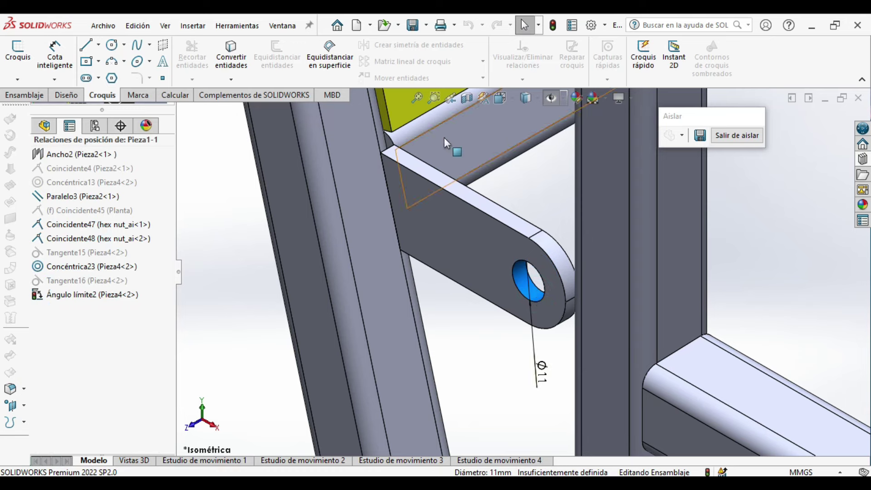
# Step: Refit the isolated frame and expand the square tube weldment bodies in the design tree
pyautogui.click(416, 98)
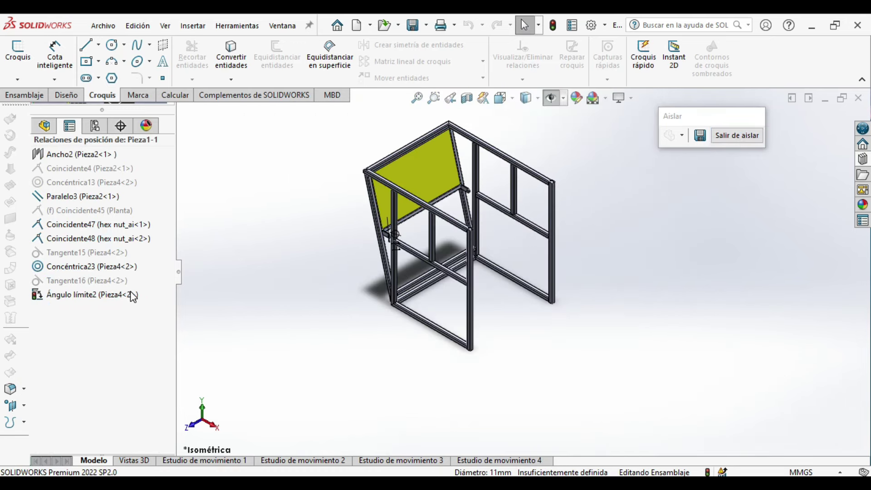
pyautogui.click(44, 125)
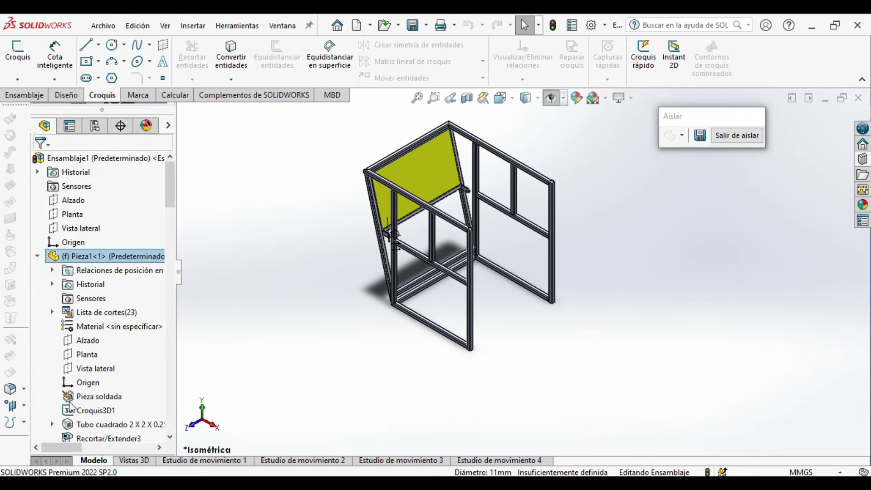
pyautogui.click(59, 426)
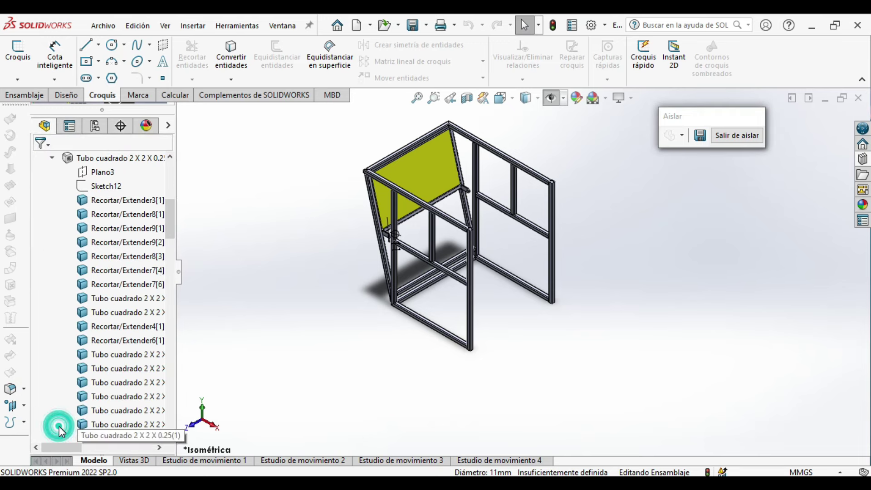
# Step: Edit Sketch12 and check the square tube's 25.40 size and 3.18 wall thickness
pyautogui.click(107, 187)
pyautogui.rightClick(107, 187)
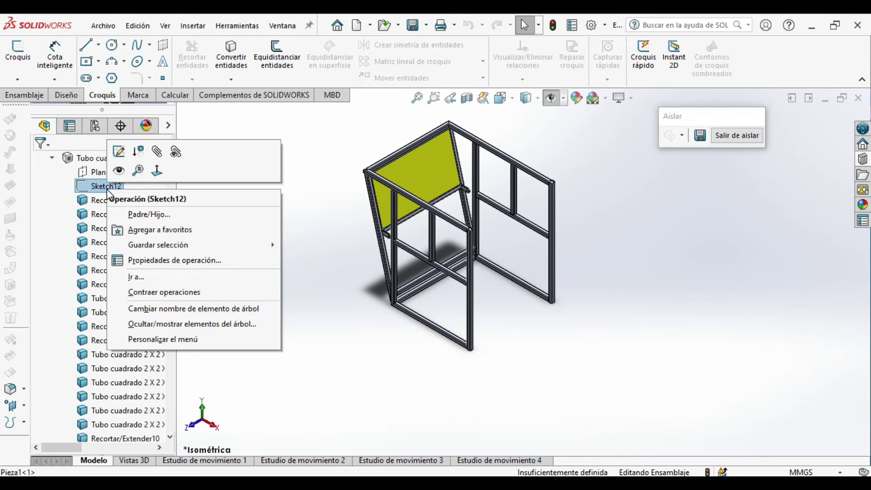
pyautogui.click(119, 154)
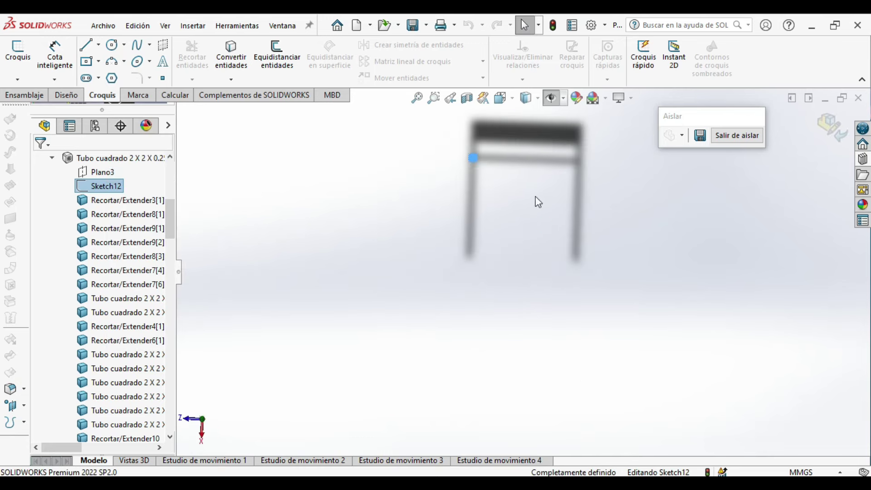
pyautogui.click(432, 110)
pyautogui.moveTo(439, 135); pyautogui.dragTo(519, 193)
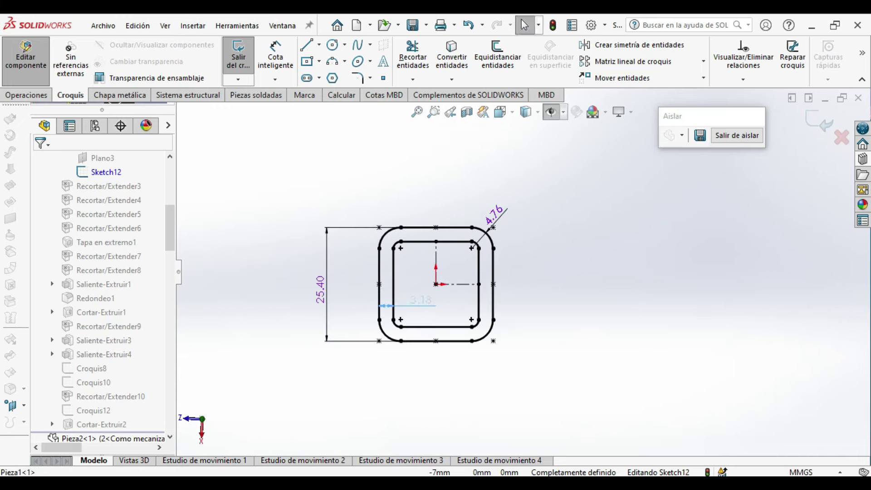
pyautogui.click(408, 306)
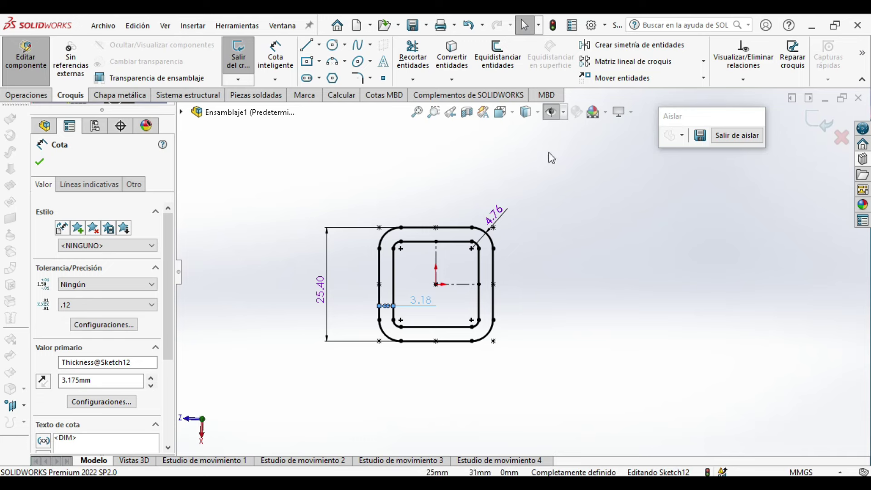
# Step: Switch to isometric view, exit isolation, and leave the sketch without changes
pyautogui.click(526, 112)
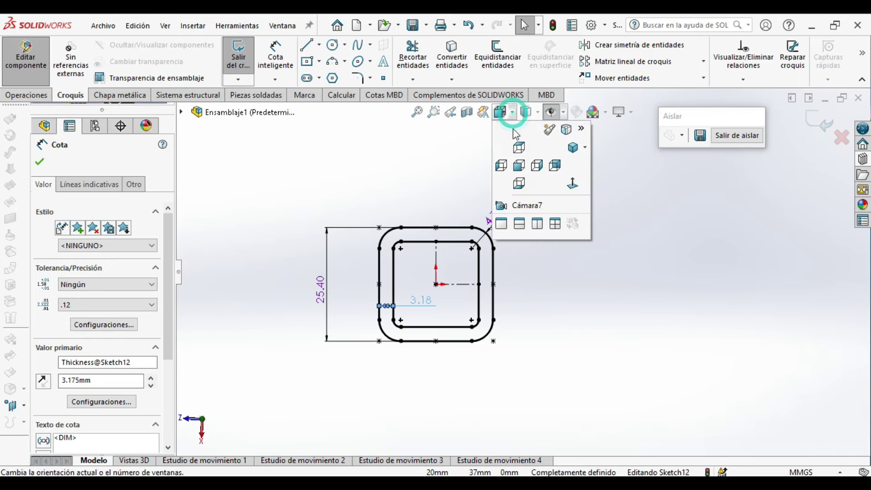
pyautogui.click(575, 149)
pyautogui.click(752, 145)
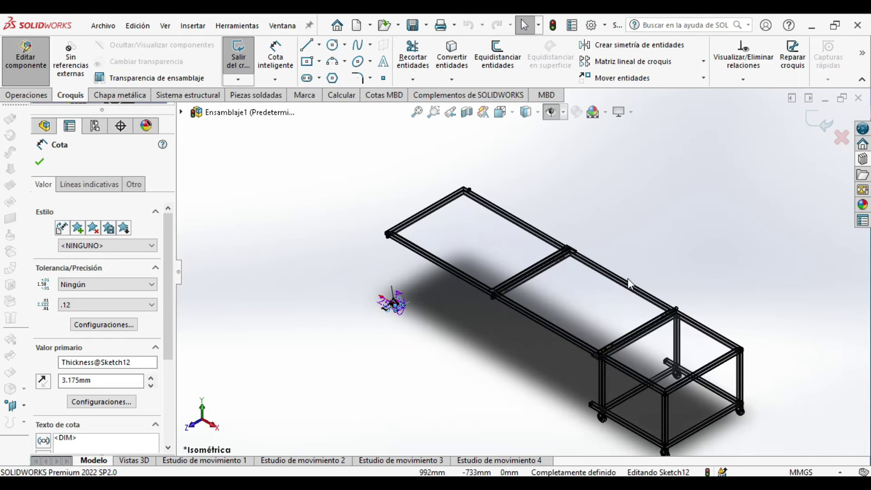
pyautogui.click(816, 124)
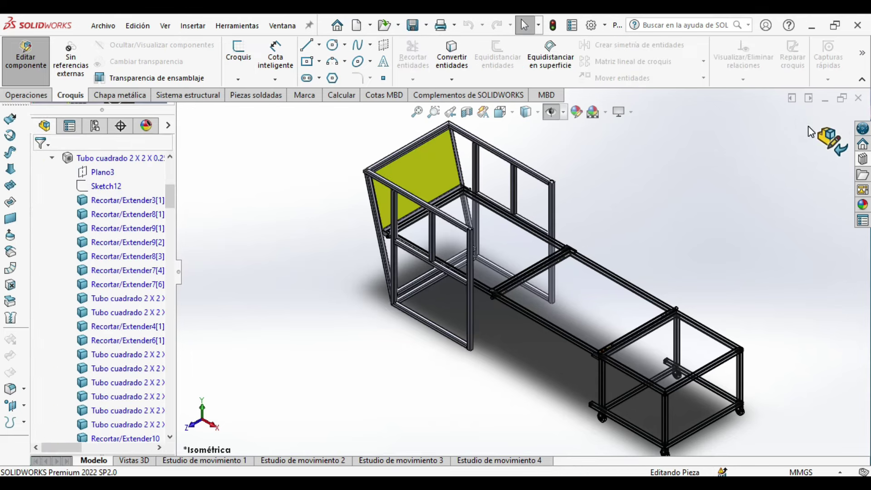
# Step: Return to the assembly, zoom in on the head end, and isolate the bed panel
pyautogui.click(823, 143)
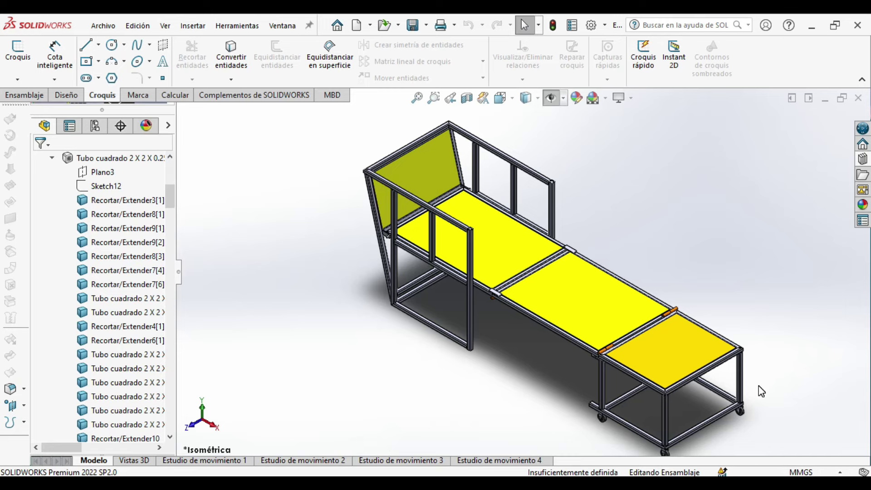
pyautogui.click(434, 98)
pyautogui.moveTo(346, 165); pyautogui.dragTo(634, 337)
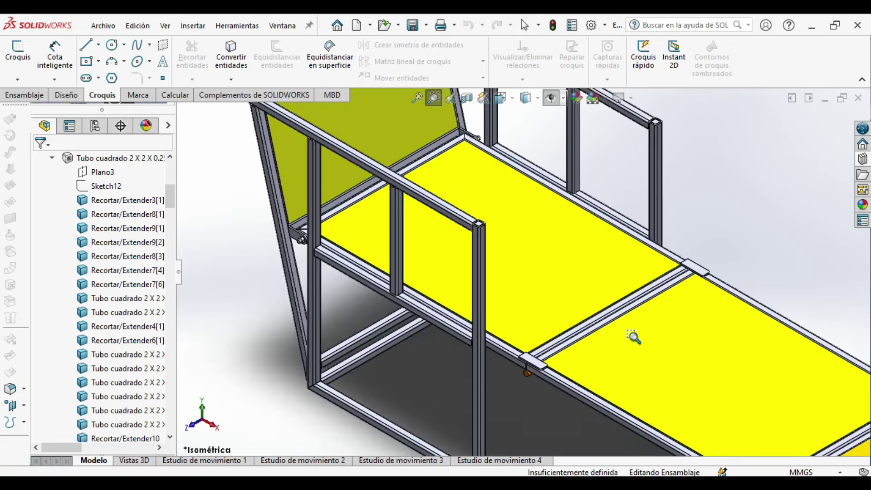
pyautogui.press('Escape')
pyautogui.rightClick(567, 264)
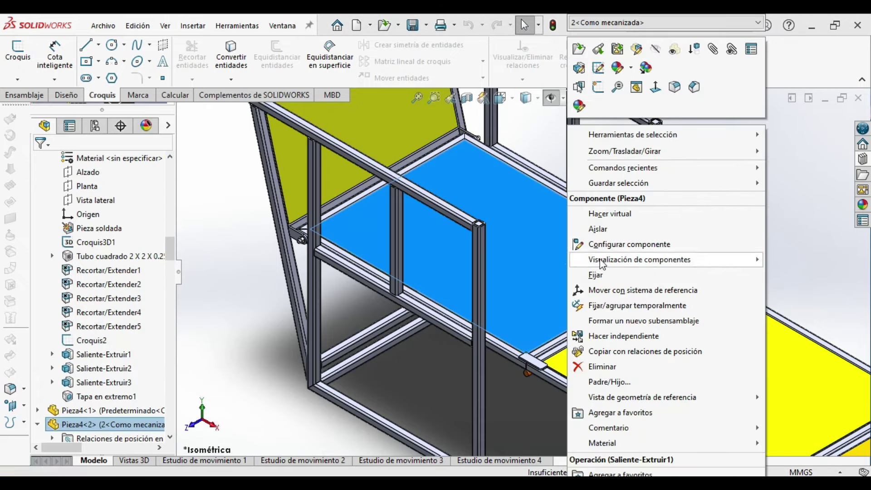
pyautogui.click(604, 231)
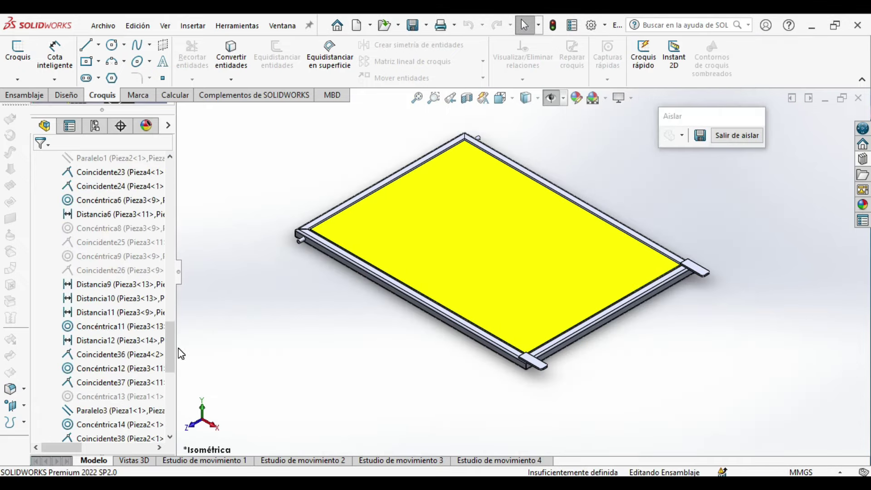
# Step: Show the panel's 549×758 base sketch and its left corner pin's 19 and Ø10 dimensions
pyautogui.moveTo(170, 347); pyautogui.dragTo(198, 177)
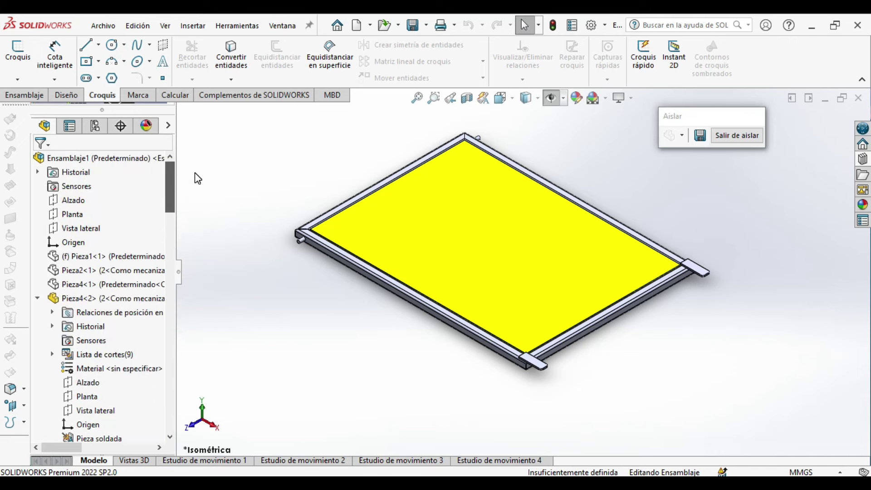
pyautogui.moveTo(175, 209); pyautogui.dragTo(175, 226)
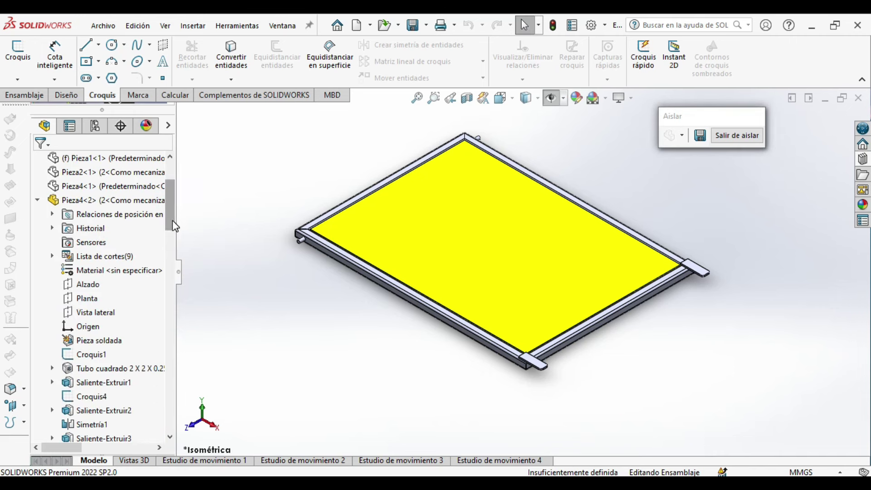
pyautogui.click(93, 356)
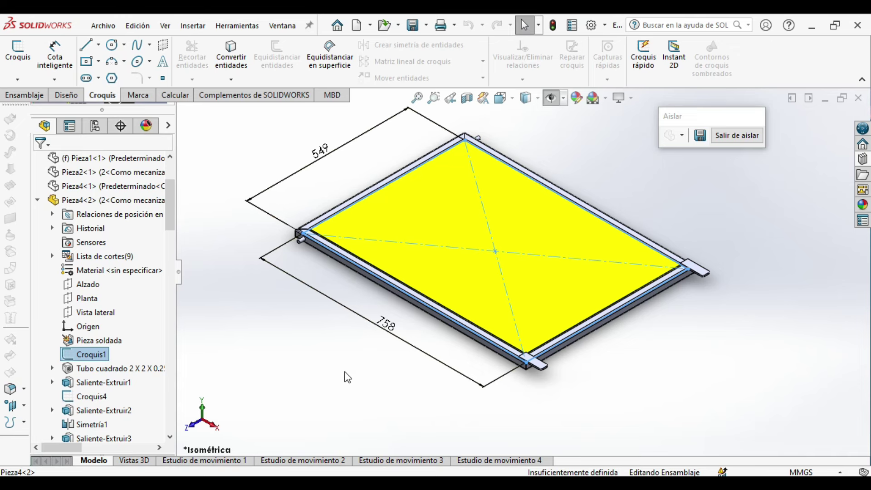
pyautogui.click(433, 98)
pyautogui.moveTo(282, 214); pyautogui.dragTo(325, 269)
pyautogui.click(501, 268)
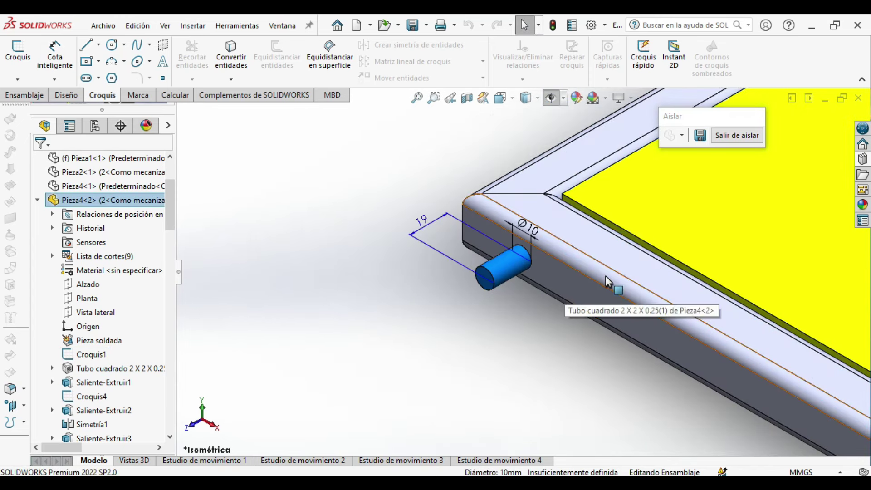
# Step: Inspect the panel's top corner pin, then fit the whole panel in view
pyautogui.click(417, 104)
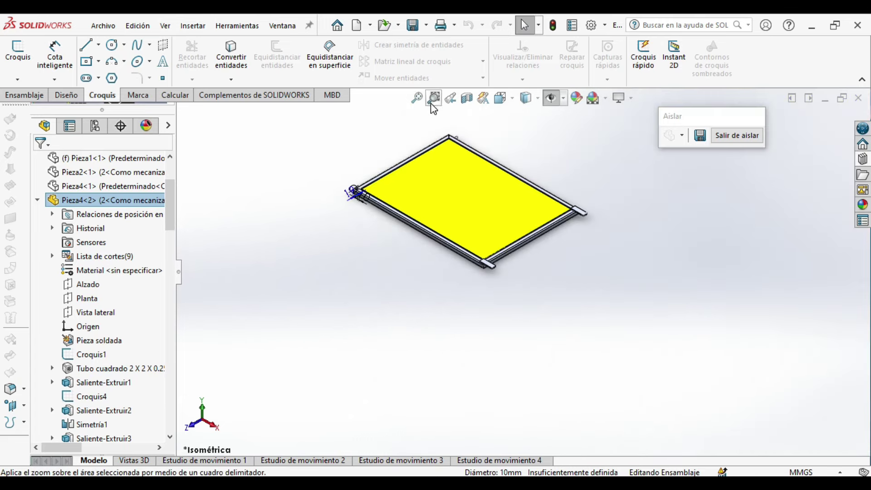
pyautogui.click(434, 104)
pyautogui.moveTo(434, 127); pyautogui.dragTo(454, 148)
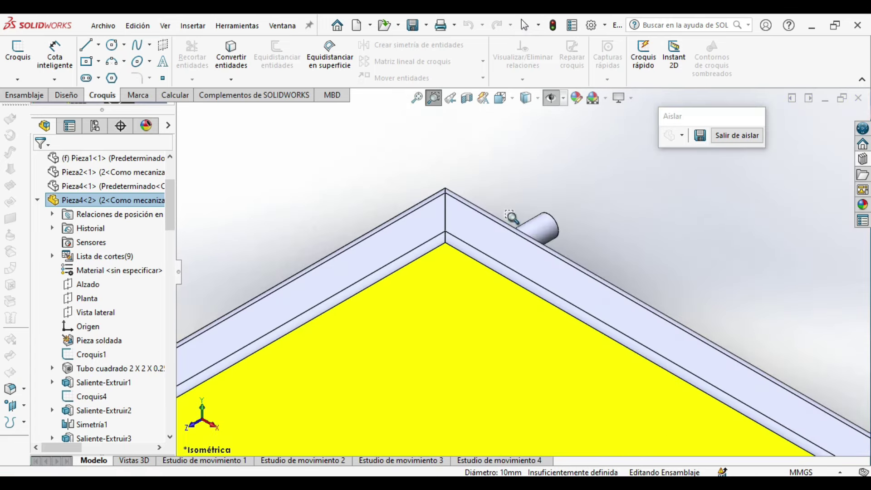
pyautogui.click(416, 97)
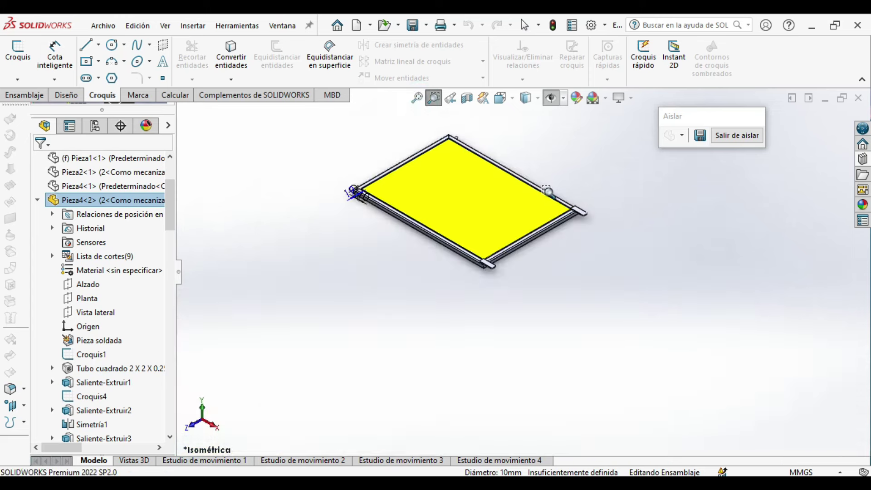
# Step: Check the end tab's 76 length and 5 thickness, then return to the full assembly
pyautogui.moveTo(475, 267); pyautogui.dragTo(521, 288)
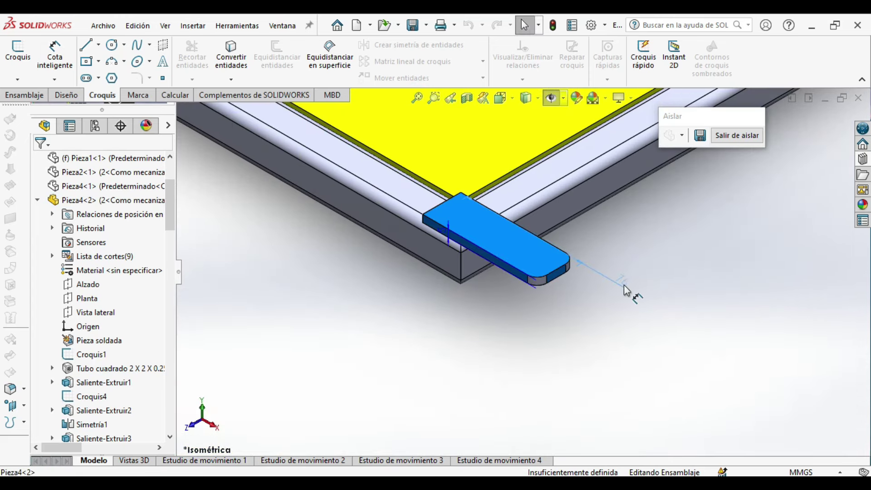
pyautogui.click(444, 232)
pyautogui.click(574, 323)
pyautogui.moveTo(622, 291); pyautogui.dragTo(651, 247)
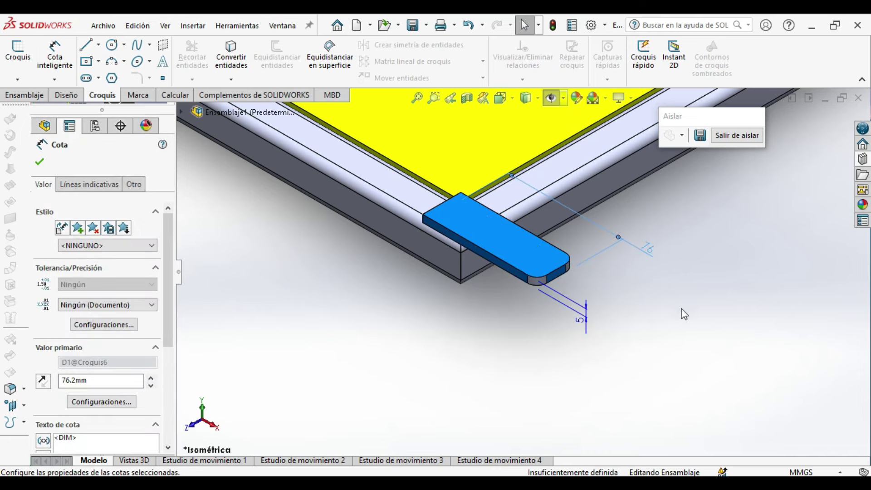
pyautogui.click(686, 327)
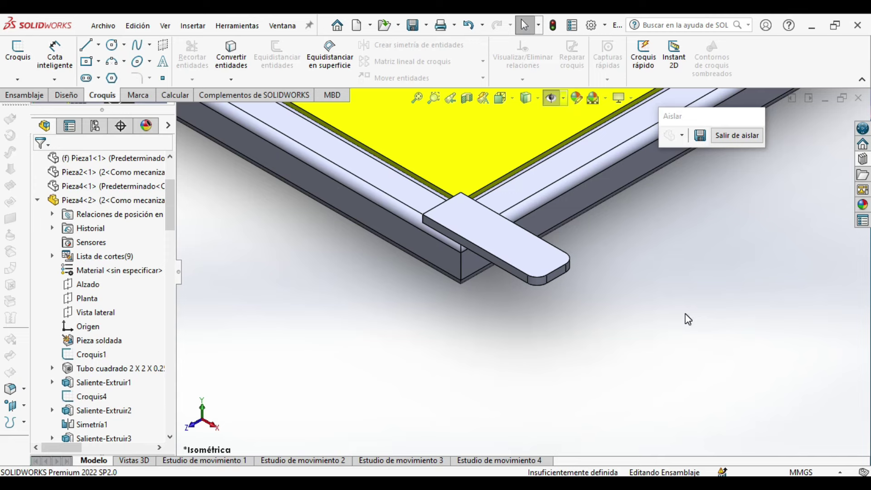
pyautogui.click(417, 97)
pyautogui.click(728, 138)
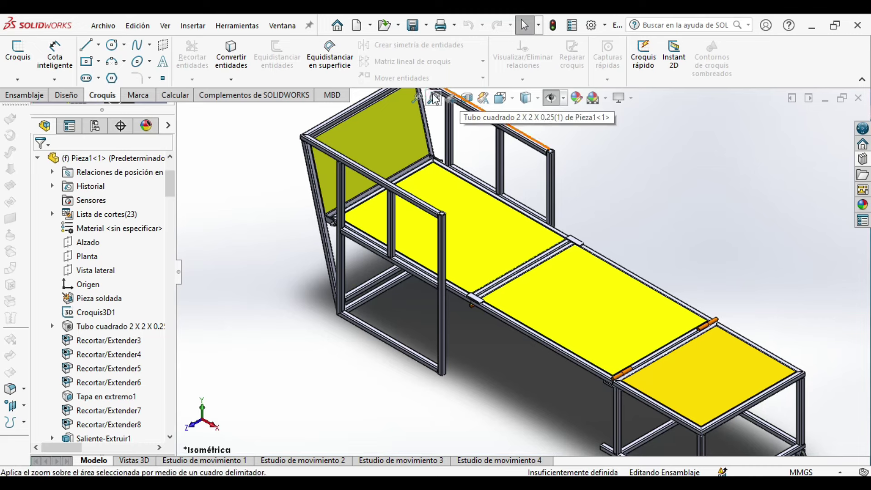
# Step: Isolate the middle bed panel (Pieza4<1>) and expand its features
pyautogui.click(434, 97)
pyautogui.moveTo(463, 221)
pyautogui.mouseDown()
pyautogui.moveTo(716, 409)
pyautogui.moveTo(759, 412)
pyautogui.mouseUp()
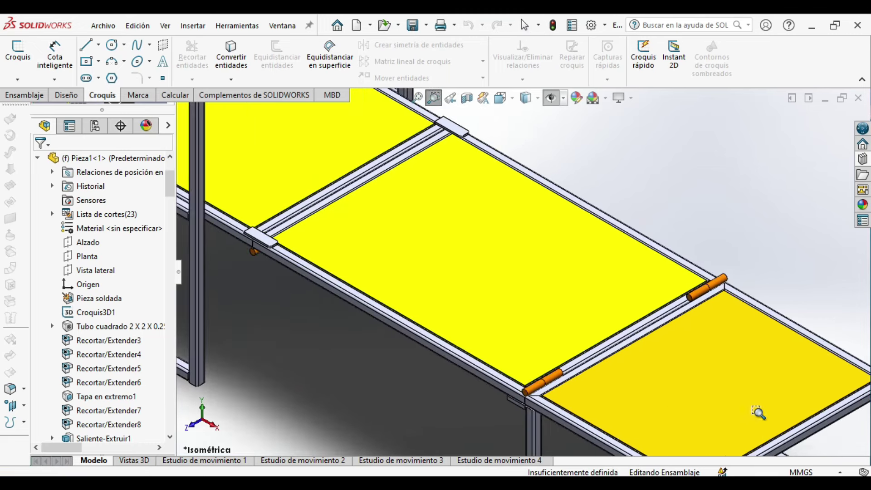
pyautogui.press('Escape')
pyautogui.rightClick(498, 249)
pyautogui.press('Escape')
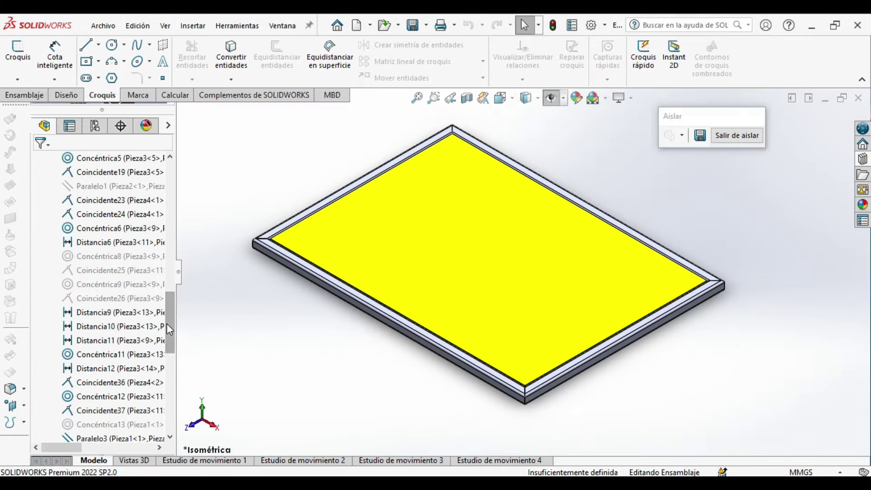
pyautogui.moveTo(167, 323); pyautogui.dragTo(182, 184)
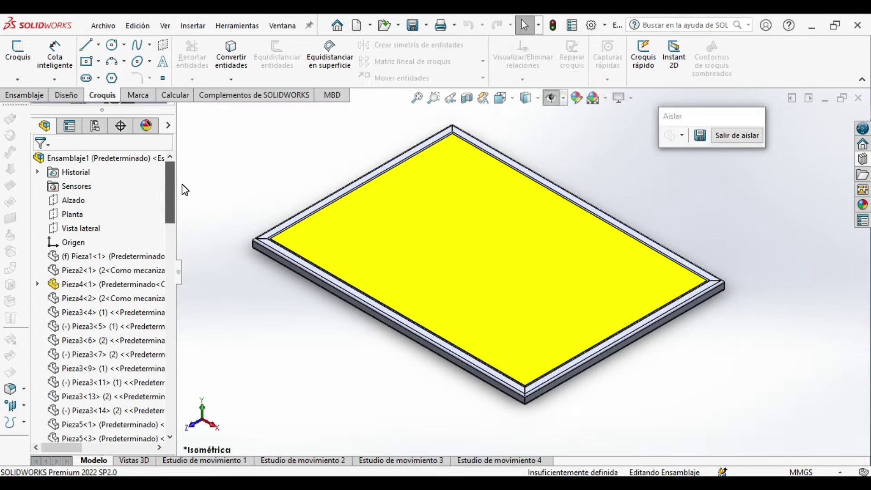
pyautogui.click(41, 283)
# Step: Display the panel's 549×758 base sketch and the square tube profile at its corner
pyautogui.click(90, 313)
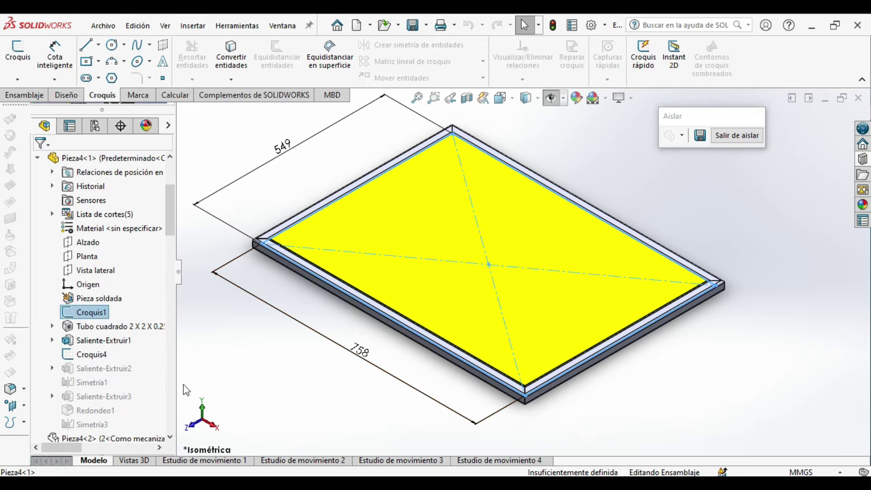
pyautogui.click(53, 326)
pyautogui.click(98, 354)
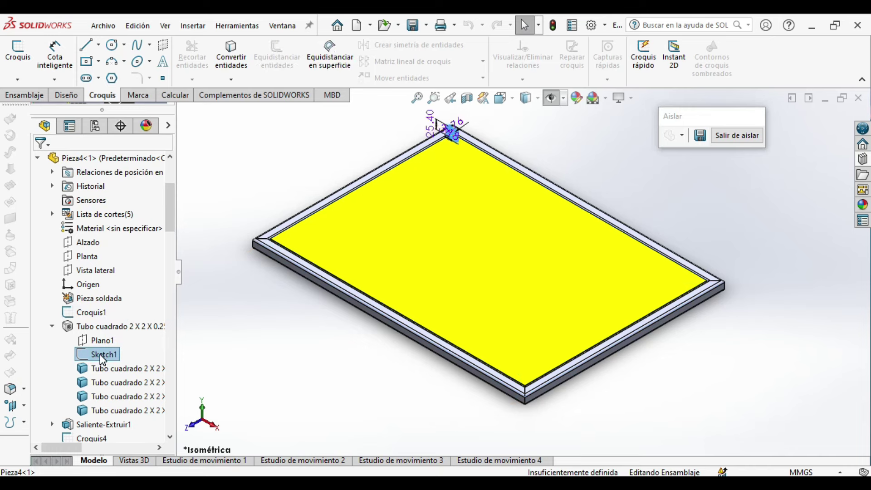
pyautogui.click(433, 101)
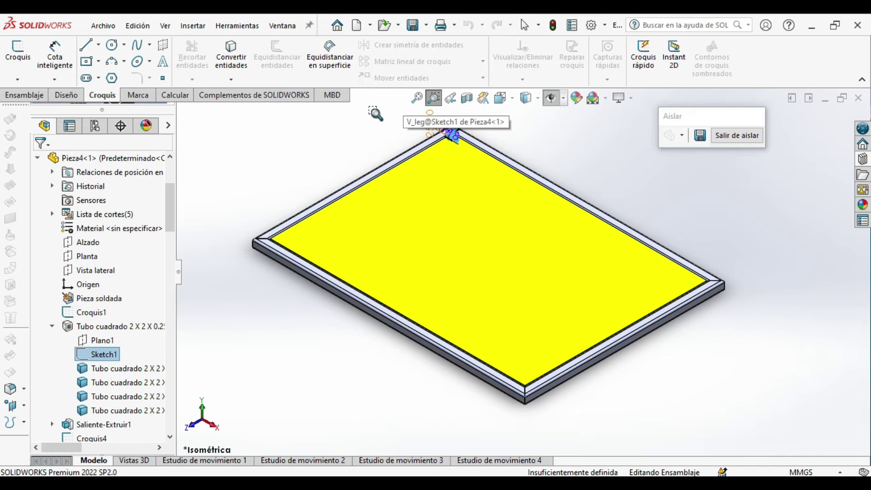
pyautogui.moveTo(404, 112); pyautogui.dragTo(523, 172)
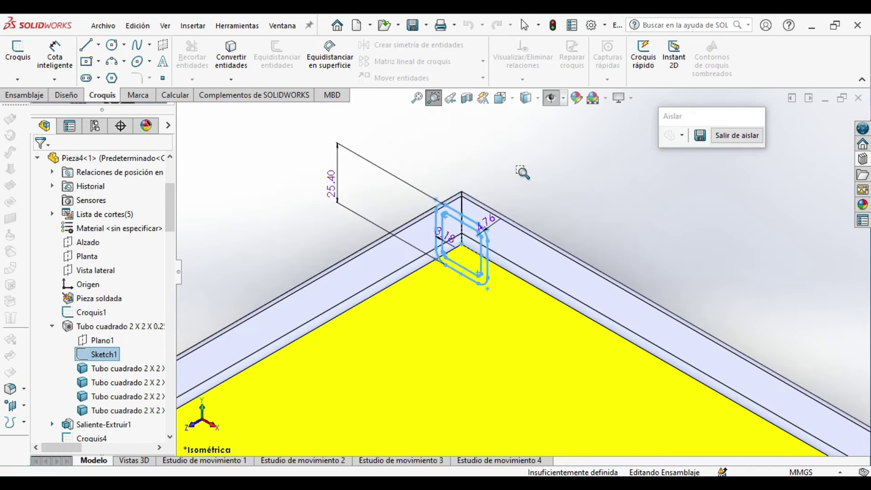
pyautogui.press('Escape')
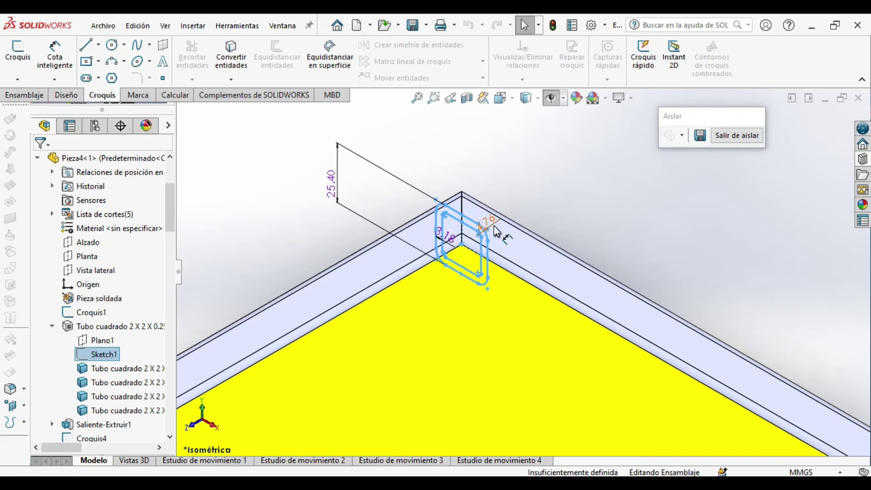
# Step: Check the 25.40 tube profile's 3.18 wall thickness, then return to the full assembly
pyautogui.click(447, 235)
pyautogui.moveTo(447, 236); pyautogui.dragTo(453, 160)
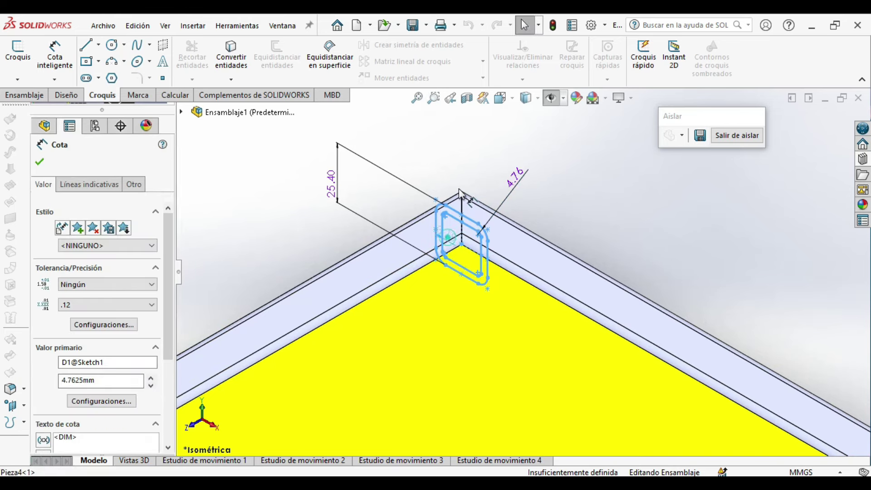
pyautogui.click(688, 203)
pyautogui.click(417, 98)
pyautogui.click(748, 135)
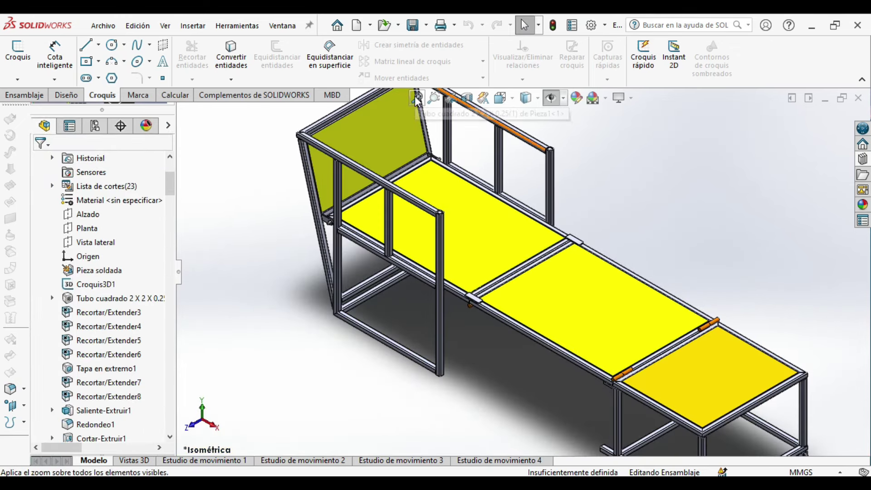
# Step: Pan to the foot-end table and isolate its frame
pyautogui.rightClick(661, 194)
pyautogui.click(697, 260)
pyautogui.moveTo(712, 273); pyautogui.dragTo(550, 165)
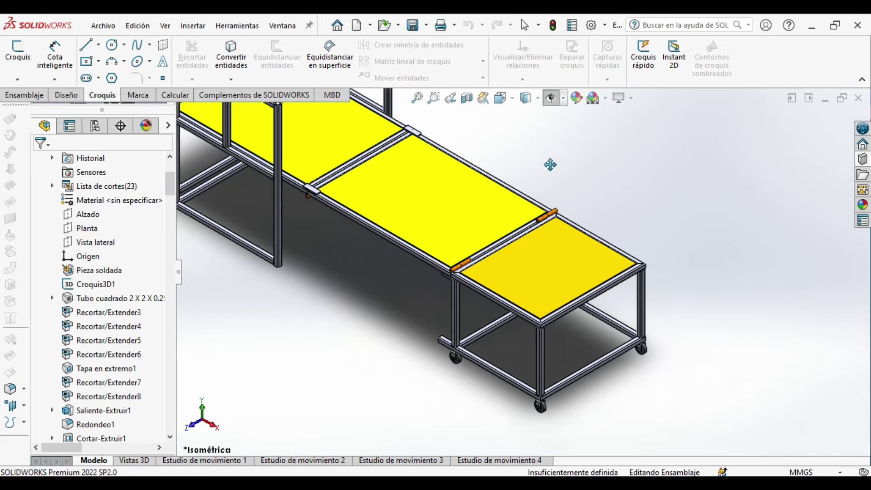
pyautogui.rightClick(563, 256)
pyautogui.click(595, 232)
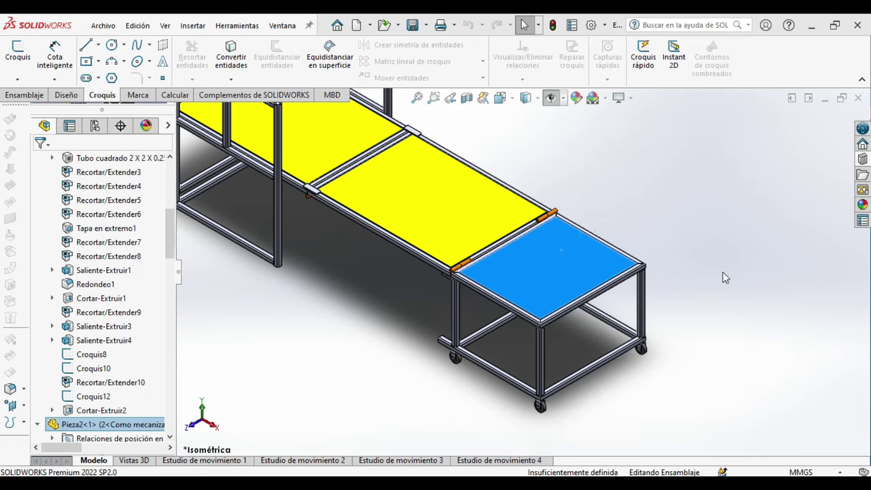
# Step: Show the frame's 3D sketch dimensions (463, 549, 342) and reposition the 463 label
pyautogui.moveTo(171, 241); pyautogui.dragTo(173, 199)
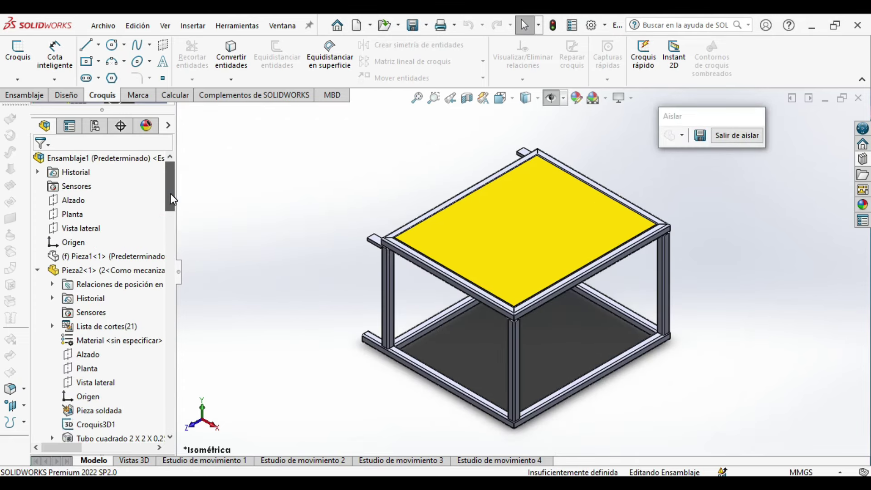
pyautogui.scroll(-1, 172, 199)
pyautogui.click(99, 383)
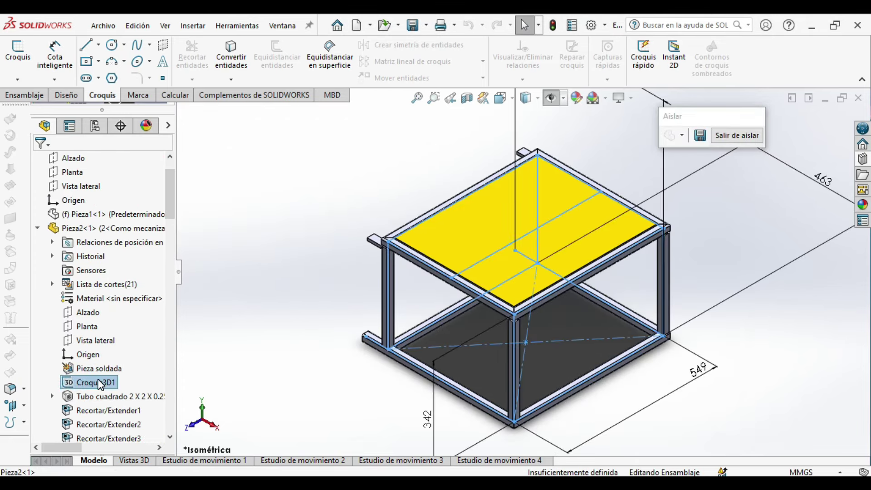
pyautogui.click(417, 98)
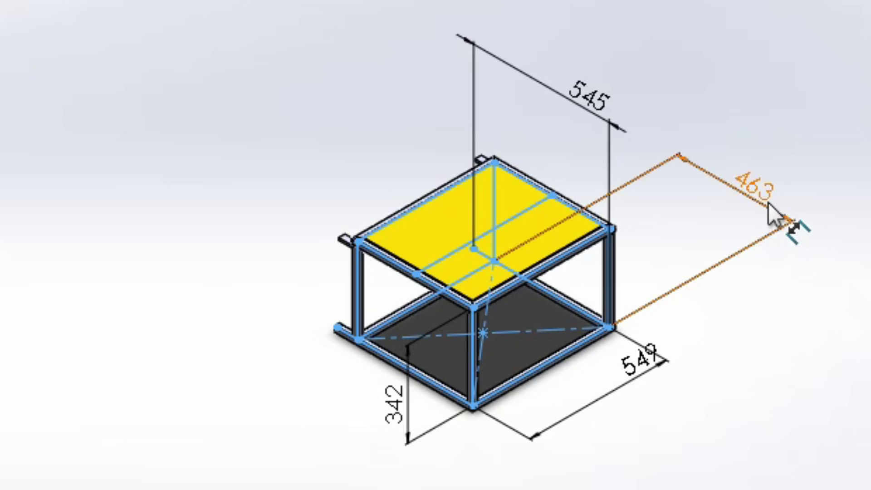
pyautogui.moveTo(782, 222); pyautogui.dragTo(308, 440)
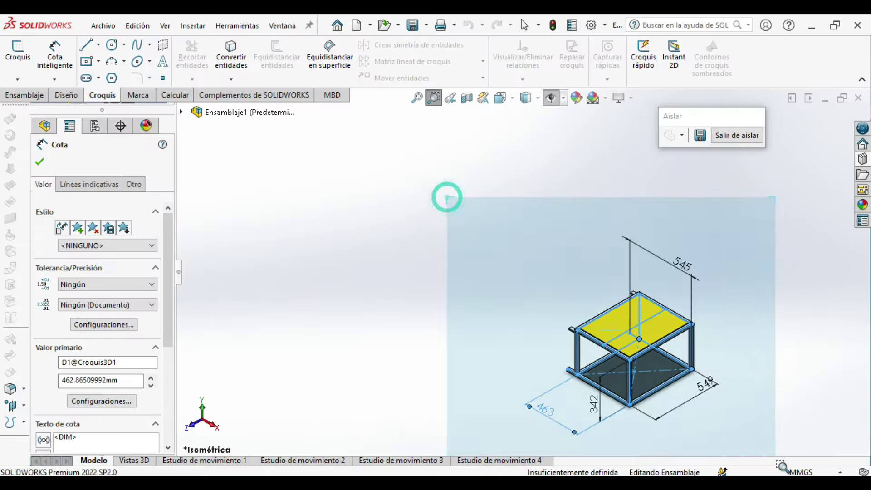
# Step: Zoom to the frame corner and display the small block's 51 mm offset
pyautogui.moveTo(776, 458); pyautogui.dragTo(775, 456)
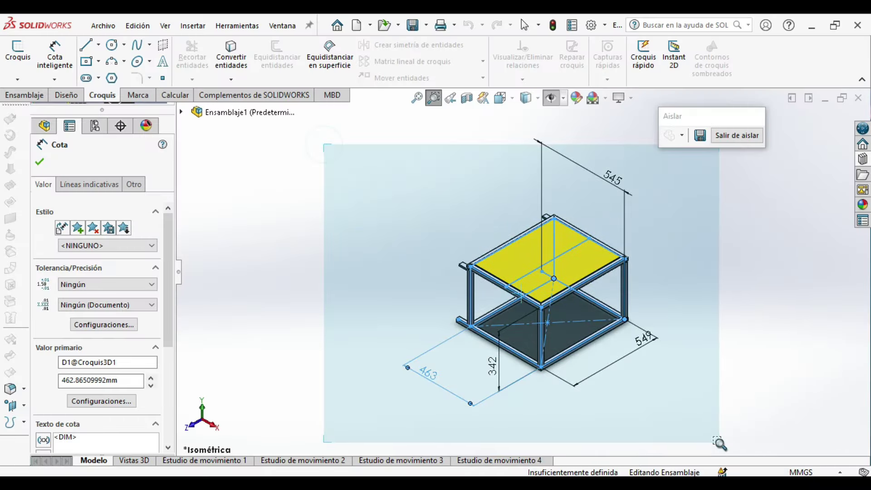
pyautogui.moveTo(422, 220); pyautogui.dragTo(521, 267)
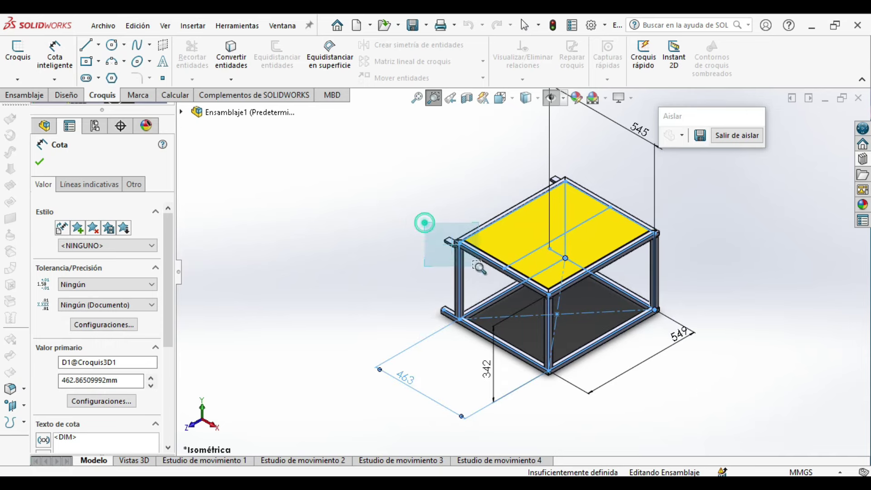
pyautogui.press('Escape')
pyautogui.click(363, 270)
pyautogui.doubleClick(363, 270)
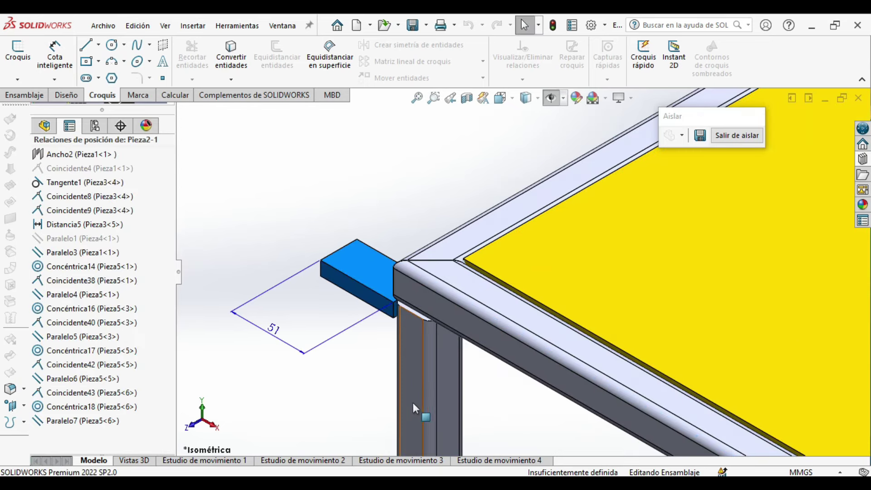
# Step: Zoom into the table corner and check the blue block's 25 and 10 dimensions
pyautogui.click(417, 98)
pyautogui.click(434, 97)
pyautogui.moveTo(569, 231); pyautogui.dragTo(635, 274)
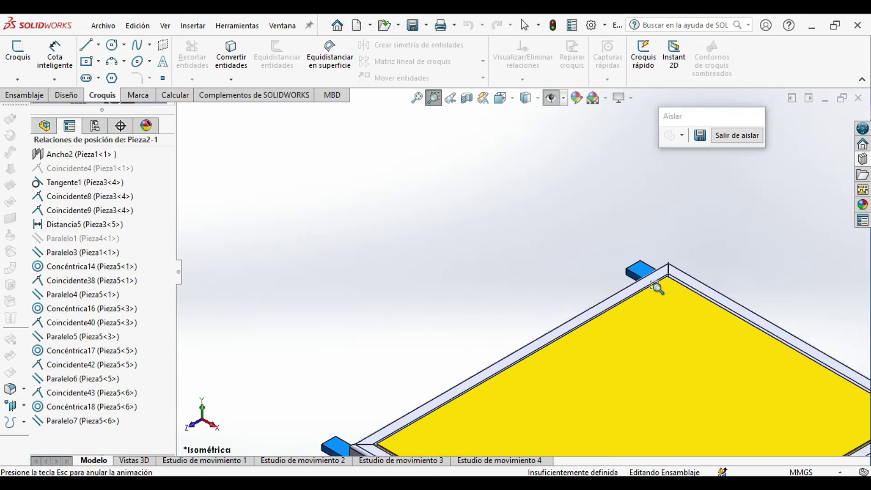
pyautogui.press('Escape')
pyautogui.click(660, 287)
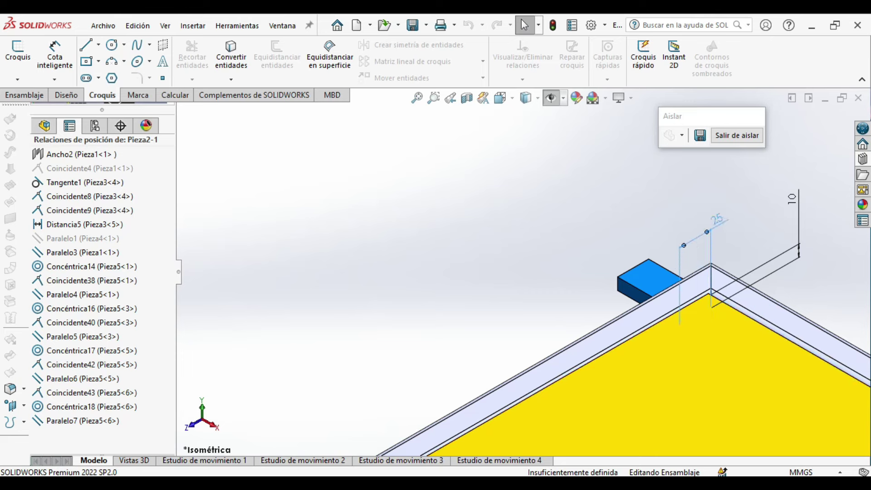
pyautogui.press('Escape')
# Step: Exit isolation and zoom in on the end table section with its two orange hinges
pyautogui.click(416, 97)
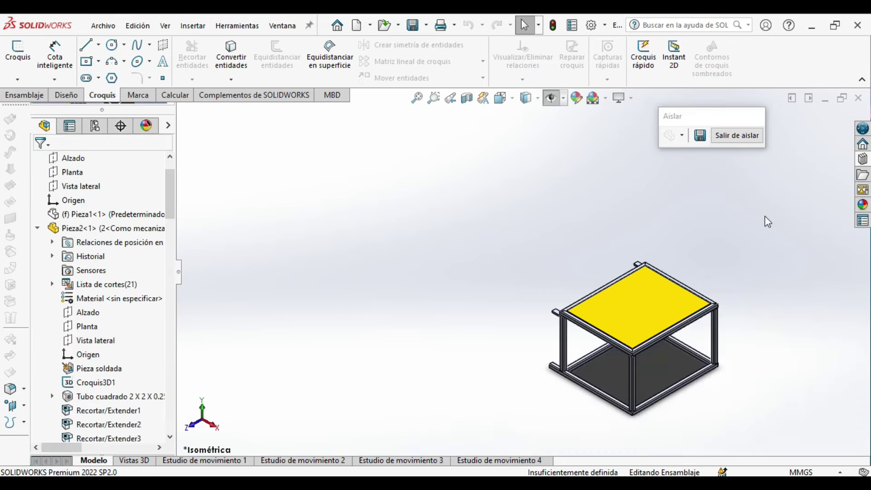
pyautogui.click(743, 139)
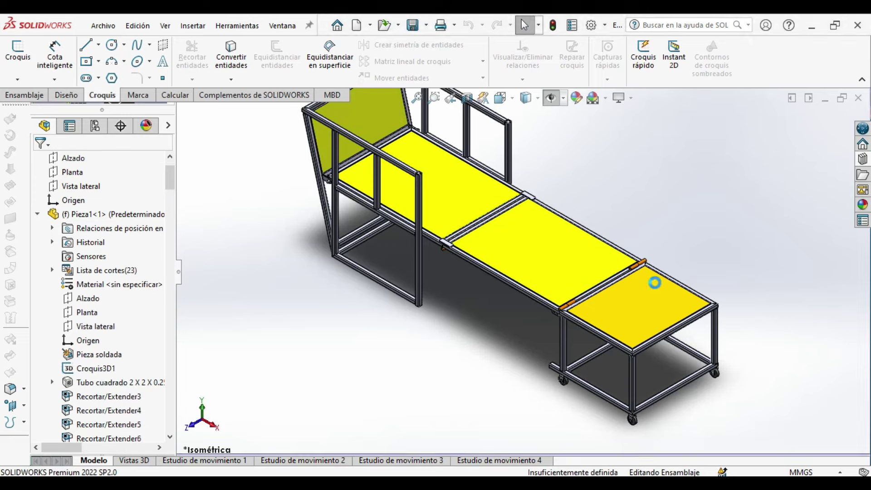
pyautogui.click(434, 98)
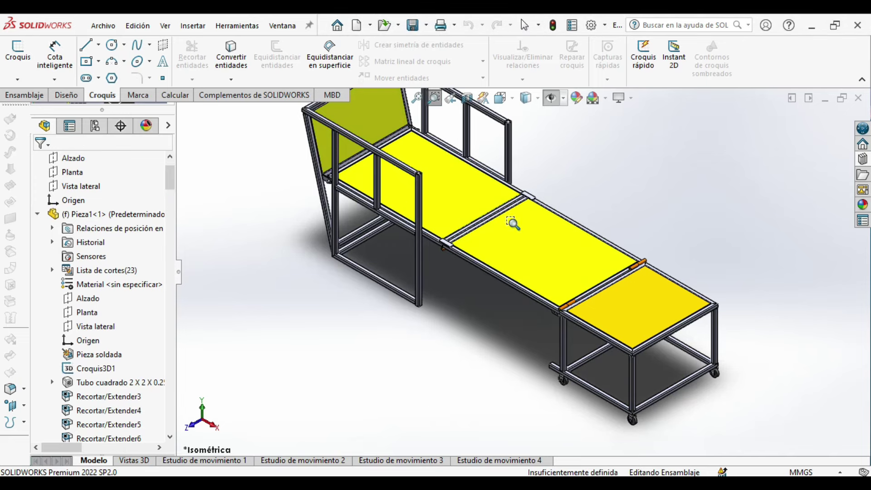
pyautogui.moveTo(509, 220); pyautogui.dragTo(734, 397)
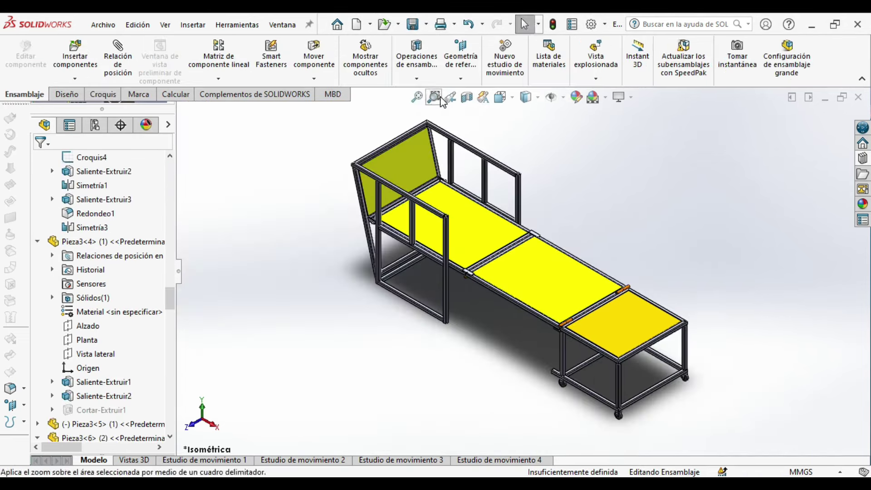
pyautogui.moveTo(472, 230); pyautogui.dragTo(721, 400)
pyautogui.moveTo(409, 233); pyautogui.dragTo(612, 363)
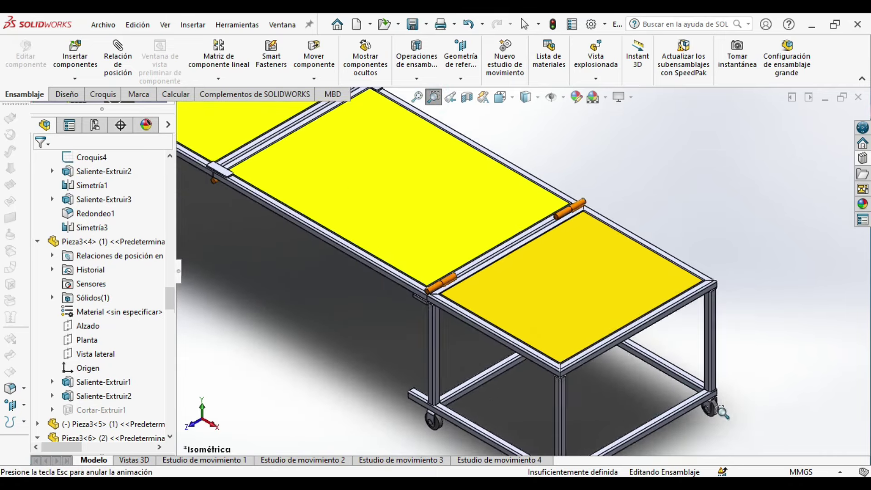
pyautogui.press('Escape')
# Step: Isolate the end table panel together with its two hinges
pyautogui.click(478, 296)
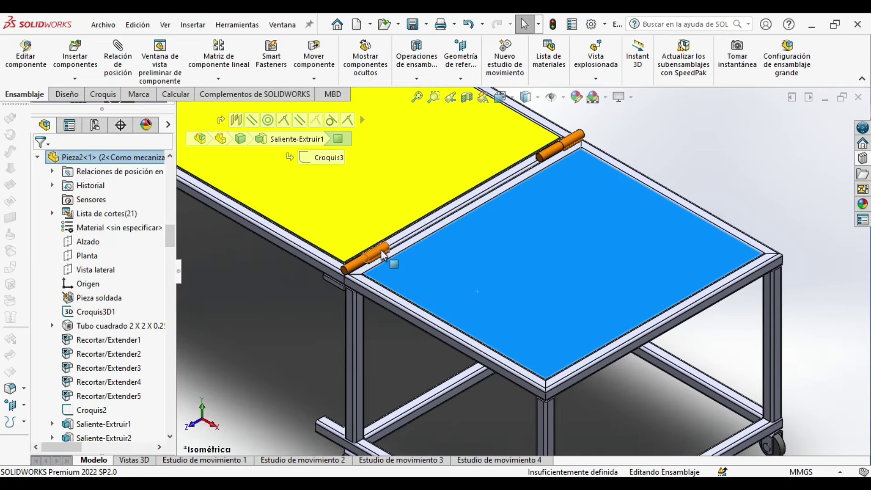
pyautogui.keyDown('ctrl'); pyautogui.click(383, 249); pyautogui.keyUp('ctrl')
pyautogui.keyDown('ctrl'); pyautogui.click(569, 139); pyautogui.keyUp('ctrl')
pyautogui.rightClick(569, 138)
pyautogui.click(603, 212)
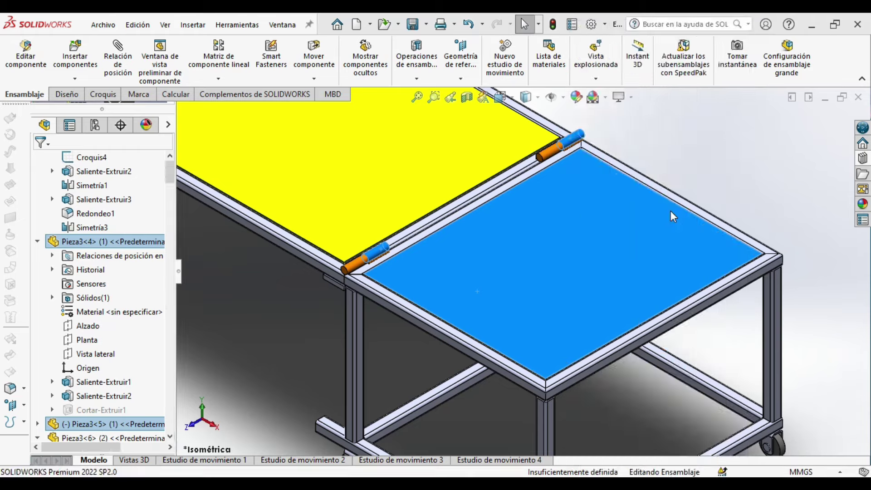
# Step: Show the hinge's Distancia5 mate of 50.800 at the frame corner
pyautogui.moveTo(343, 237); pyautogui.dragTo(429, 303)
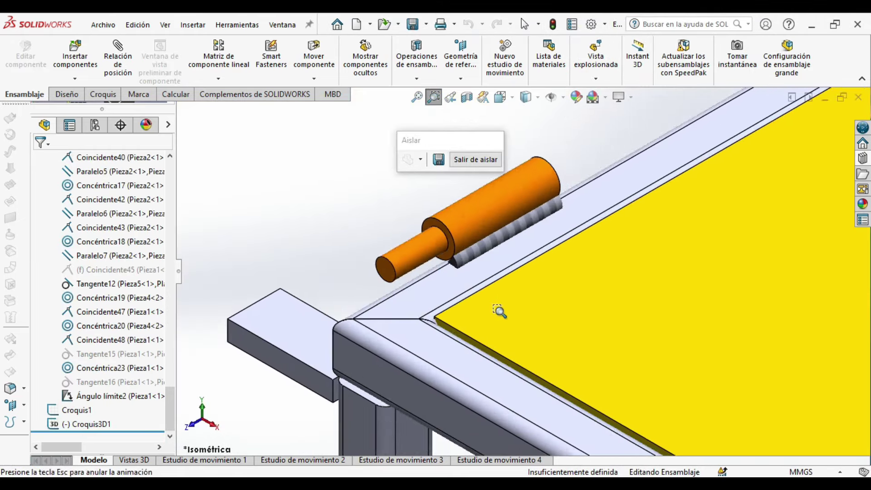
pyautogui.rightClick(507, 217)
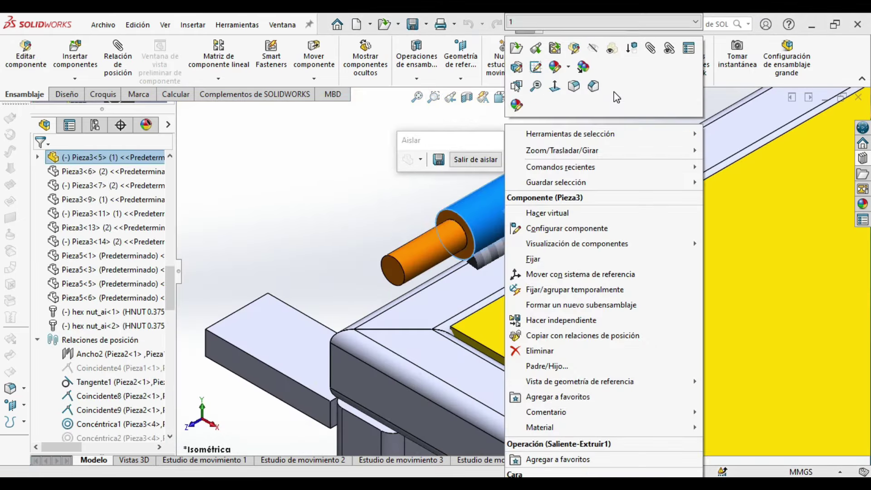
pyautogui.click(661, 47)
pyautogui.click(311, 181)
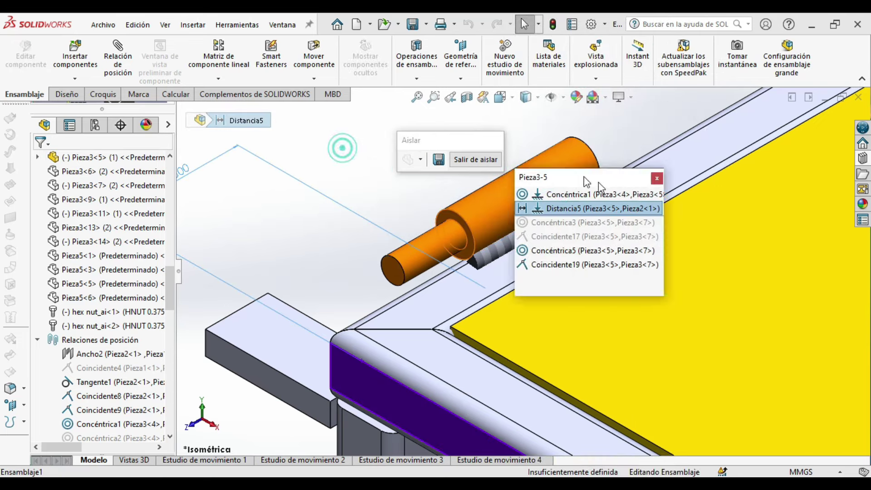
pyautogui.moveTo(192, 176); pyautogui.dragTo(454, 251)
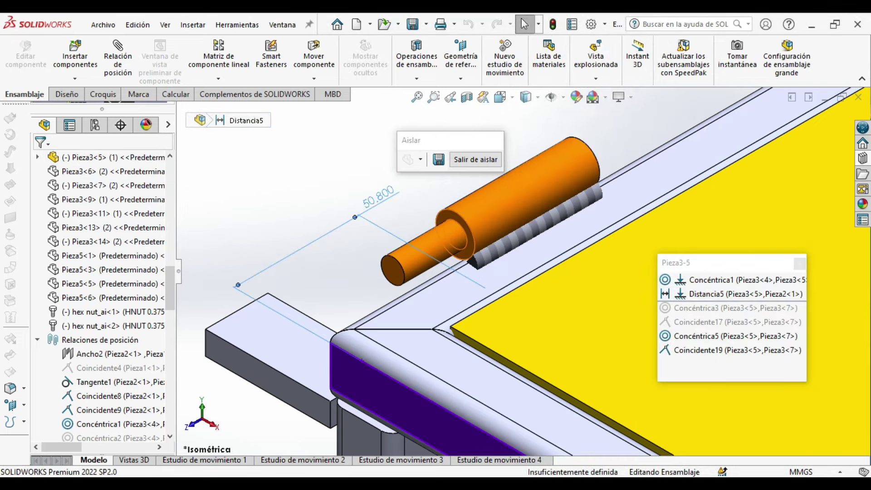
pyautogui.click(718, 264)
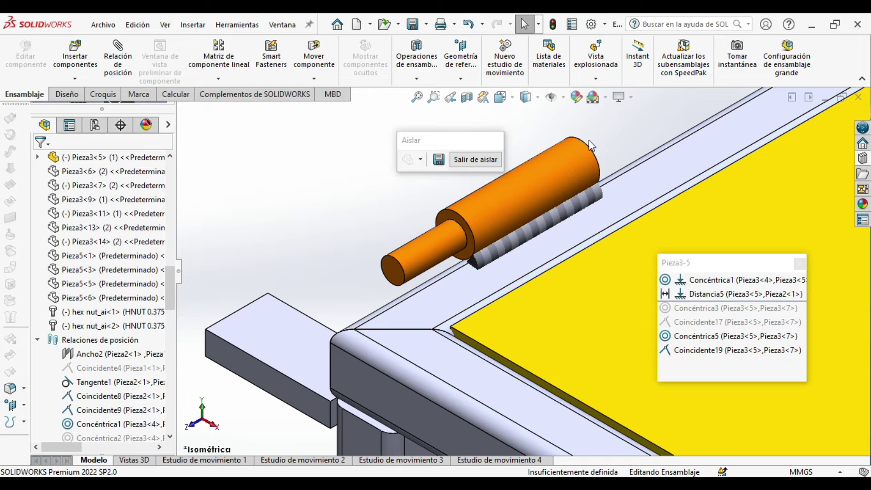
pyautogui.click(417, 97)
# Step: Zoom into the hinge area and view the square tube face head-on
pyautogui.click(433, 97)
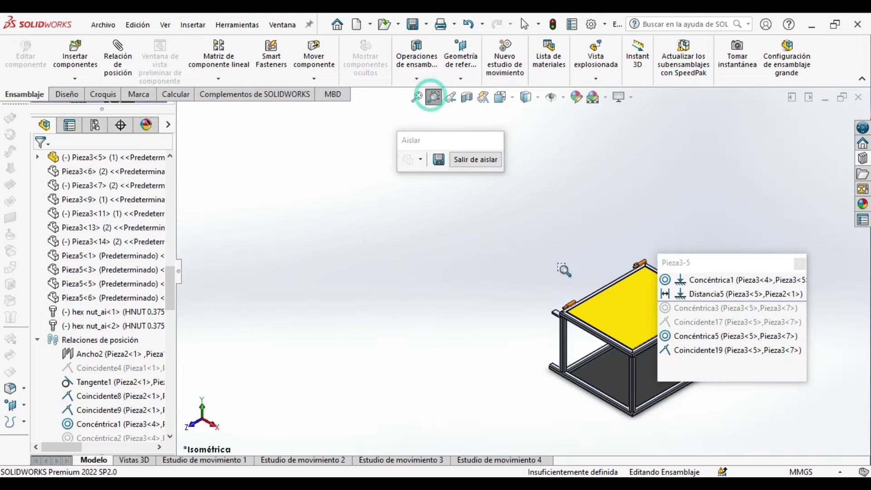
pyautogui.moveTo(620, 247); pyautogui.dragTo(652, 274)
pyautogui.press('Escape')
pyautogui.click(501, 398)
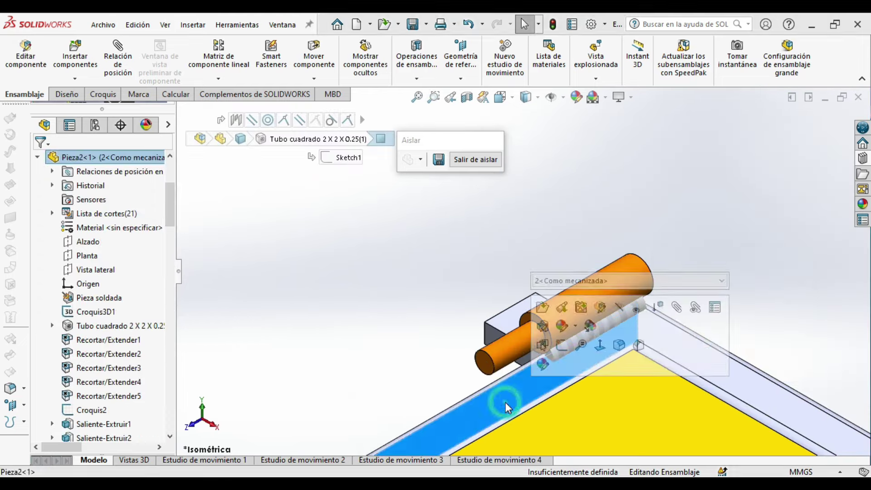
pyautogui.hotkey('ctrl', '8')
# Step: Display the Distancia5 mate distance for the lower-left corner hinge
pyautogui.click(432, 97)
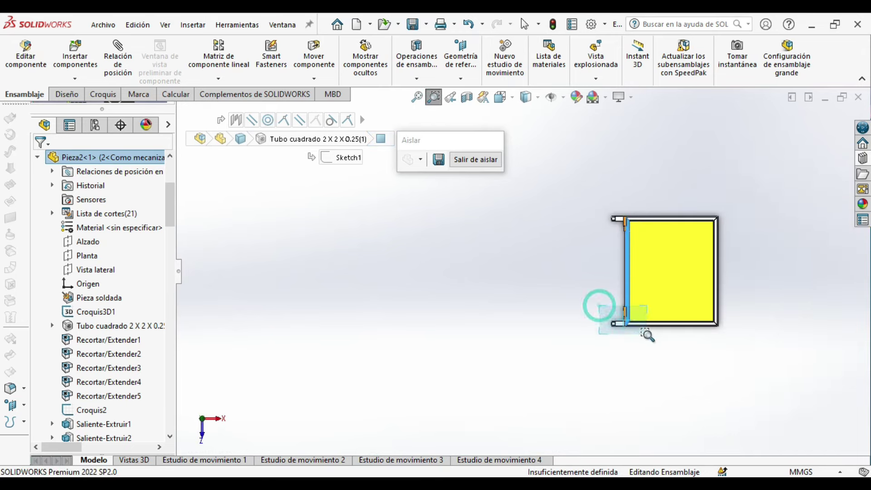
pyautogui.moveTo(598, 306); pyautogui.dragTo(647, 335)
pyautogui.rightClick(542, 120)
pyautogui.click(582, 74)
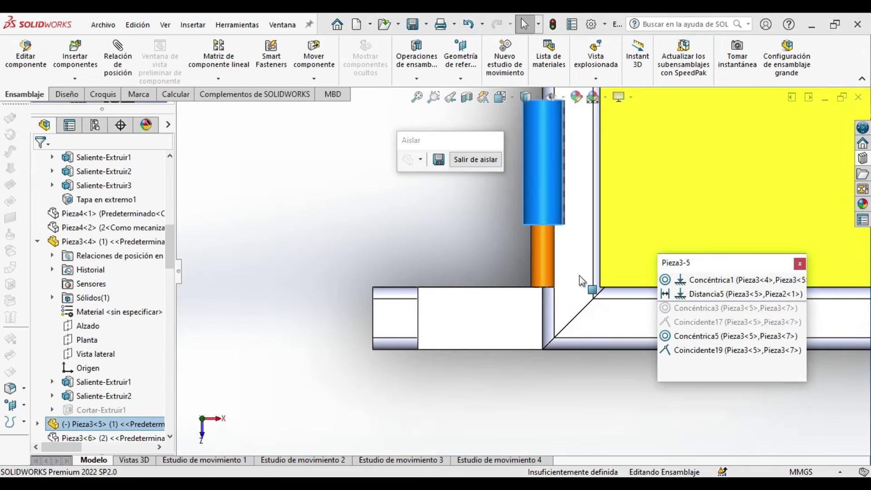
pyautogui.click(686, 295)
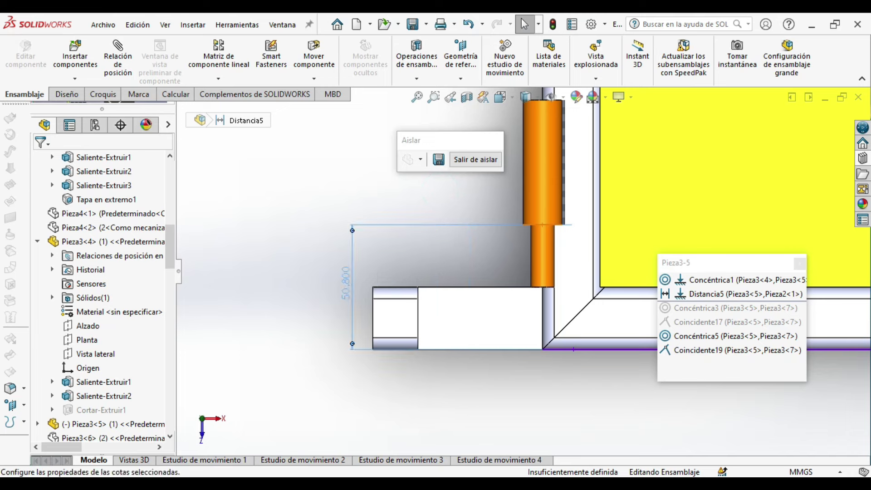
pyautogui.click(534, 191)
pyautogui.press('Escape')
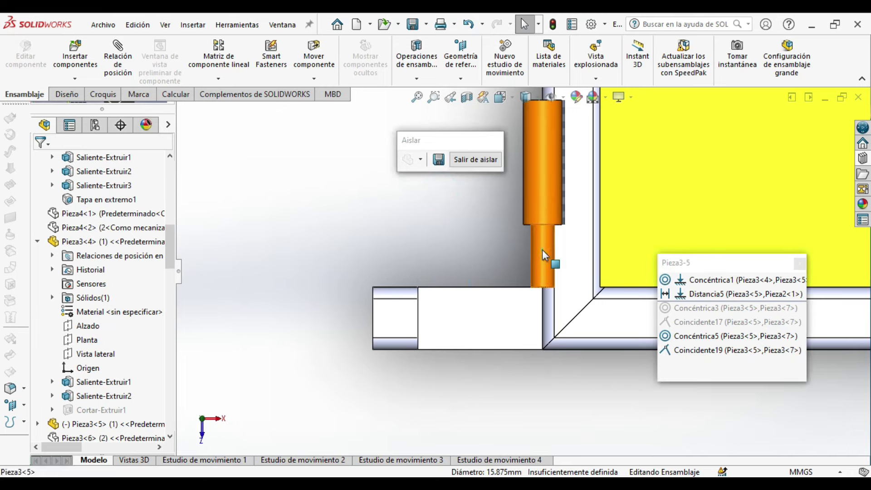
# Step: Check the lower hinge pin's 25.400 distance
pyautogui.click(542, 249)
pyautogui.click(451, 351)
pyautogui.click(467, 395)
pyautogui.click(540, 258)
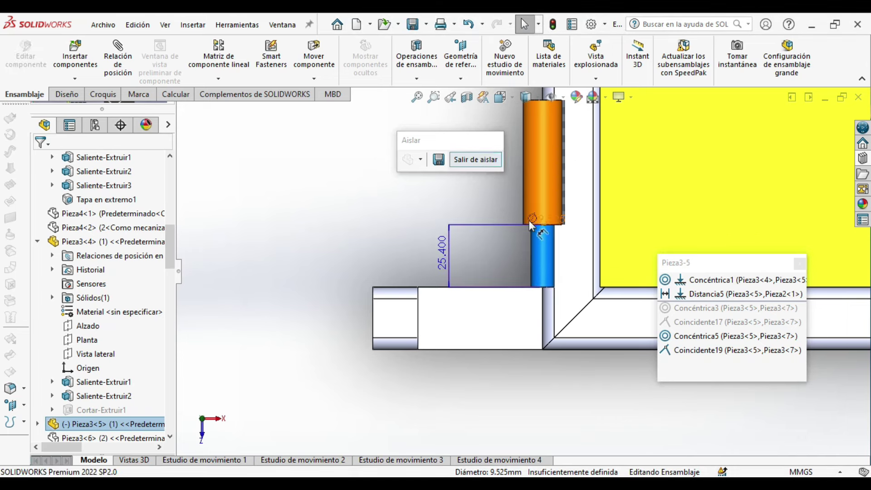
pyautogui.click(503, 179)
pyautogui.click(449, 97)
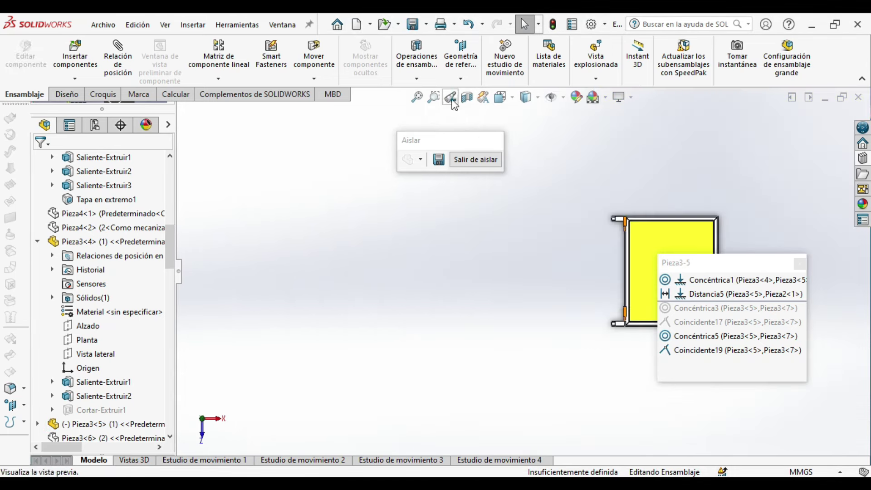
# Step: Zoom into the yellow plate's corner, then set the isometric view
pyautogui.click(433, 97)
pyautogui.moveTo(589, 205); pyautogui.dragTo(658, 245)
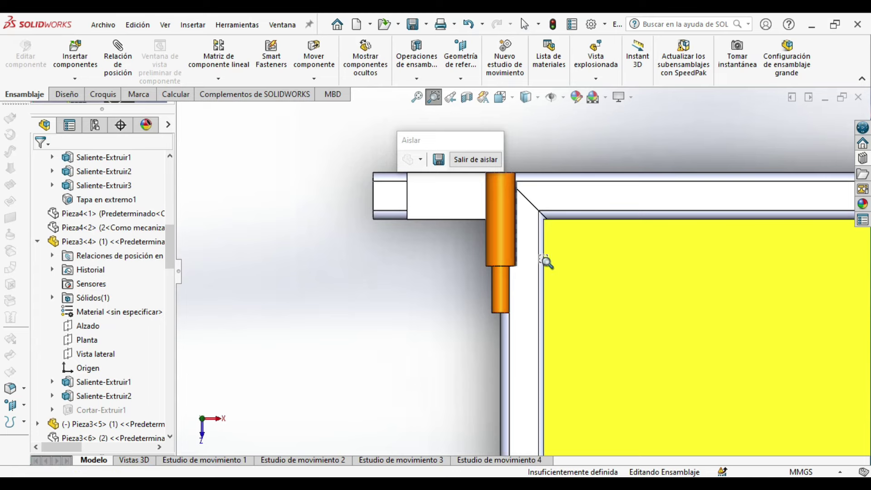
pyautogui.click(501, 97)
pyautogui.click(535, 124)
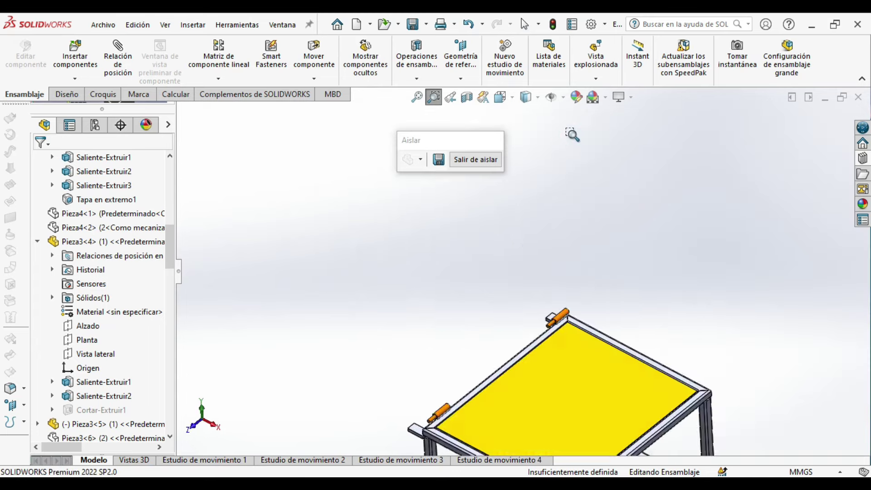
# Step: Show the full assembly, zoom into the middle and end panels, and select the middle panel's hinge pins
pyautogui.click(475, 160)
pyautogui.moveTo(440, 206); pyautogui.dragTo(650, 358)
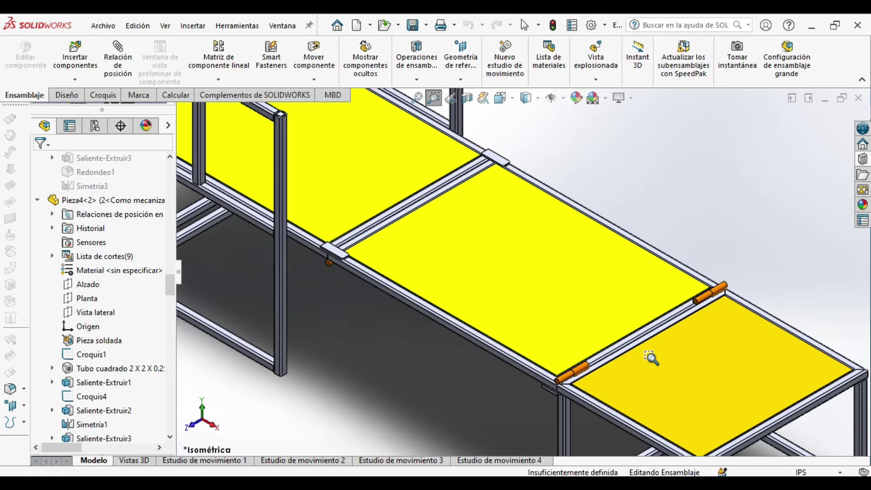
pyautogui.press('Escape')
pyautogui.click(513, 296)
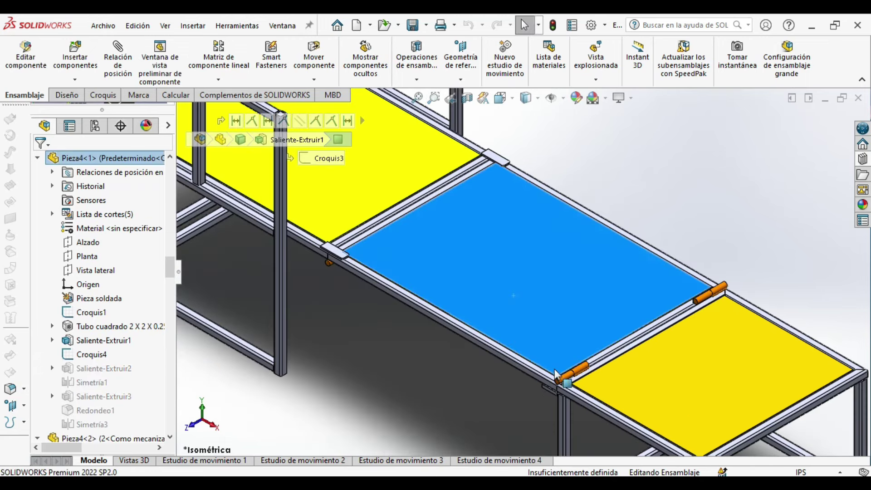
pyautogui.keyDown('ctrl'); pyautogui.click(562, 380); pyautogui.keyUp('ctrl')
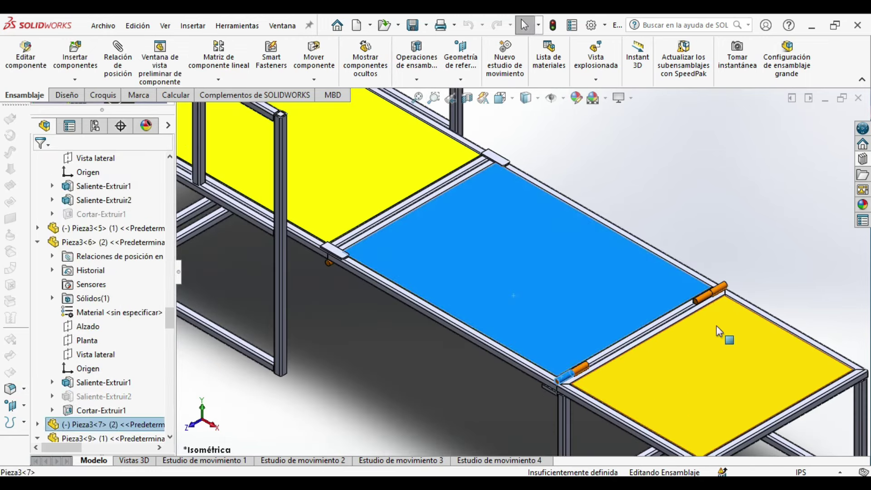
pyautogui.keyDown('ctrl'); pyautogui.click(703, 300); pyautogui.keyUp('ctrl')
pyautogui.click(454, 371)
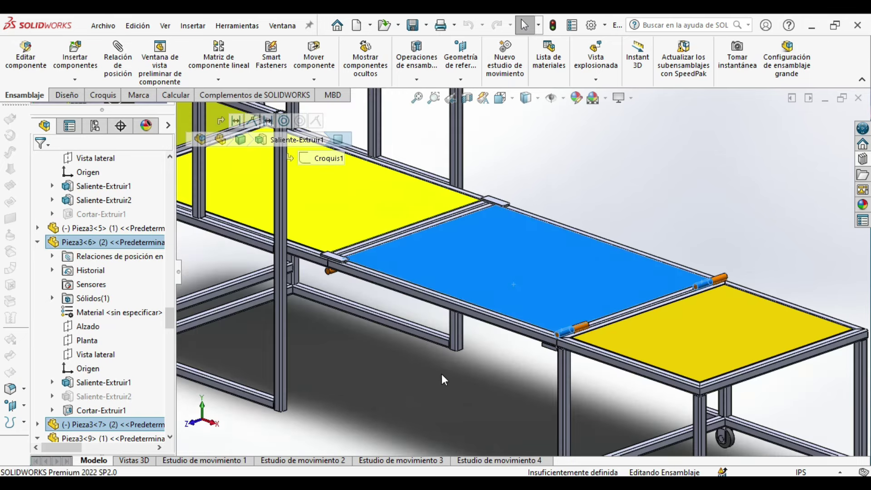
# Step: Orbit beneath the panel, zoom to its hinge pins, and select the left and right pins
pyautogui.moveTo(442, 373); pyautogui.dragTo(367, 335, button='middle')
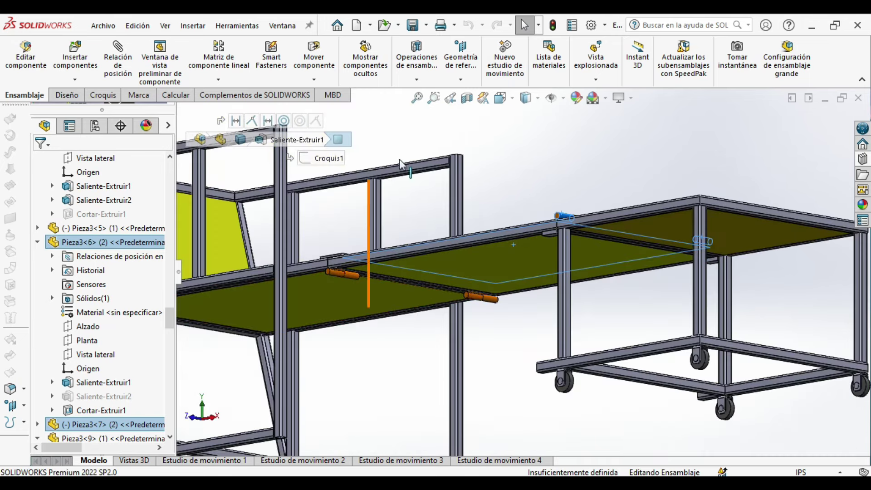
pyautogui.click(433, 98)
pyautogui.moveTo(317, 212); pyautogui.dragTo(530, 347)
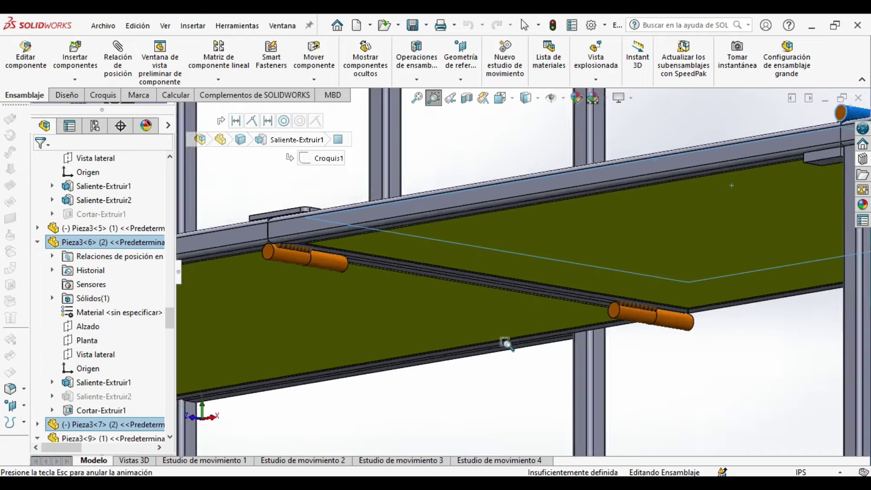
pyautogui.press('Escape')
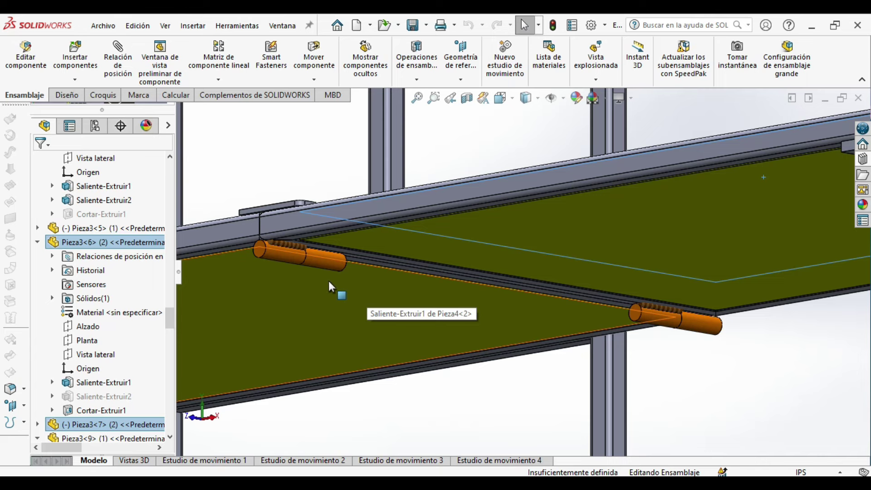
pyautogui.click(293, 258)
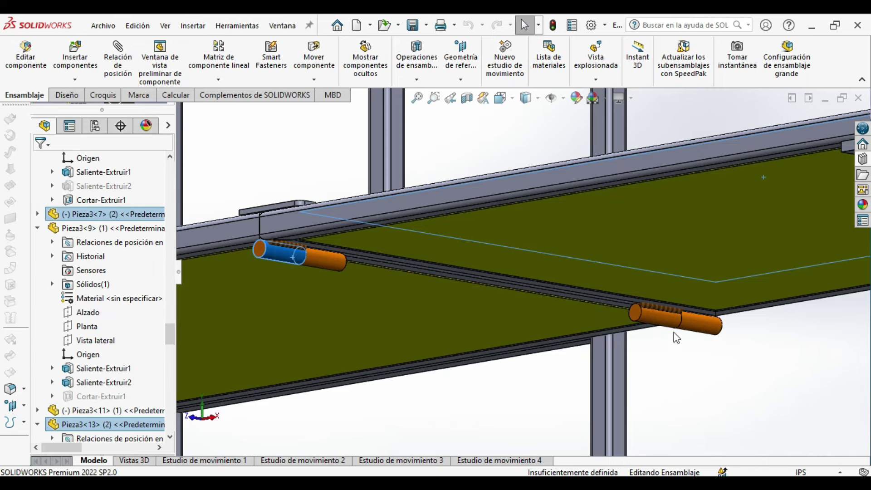
pyautogui.keyDown('ctrl'); pyautogui.click(663, 318); pyautogui.keyUp('ctrl')
pyautogui.rightClick(663, 317)
pyautogui.press('Escape')
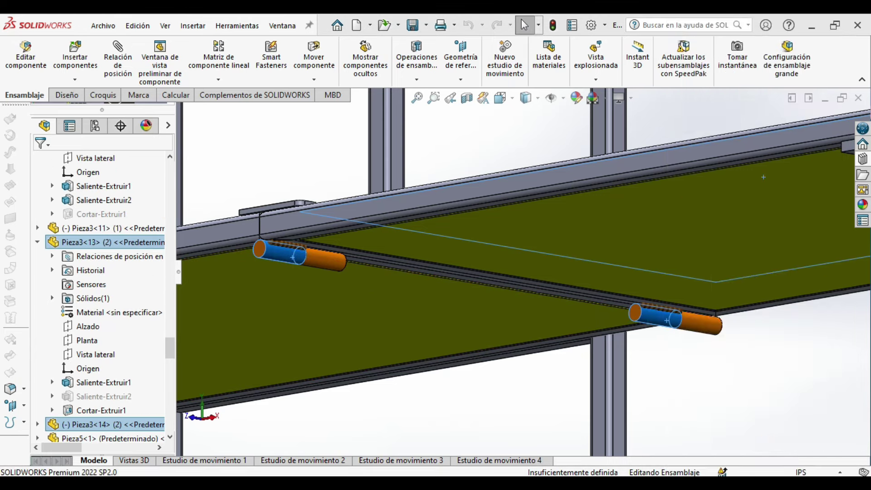
# Step: Fit, orbit and zoom the isolated panel to frame its right corner hinge
pyautogui.moveTo(649, 365); pyautogui.dragTo(636, 339)
pyautogui.click(420, 103)
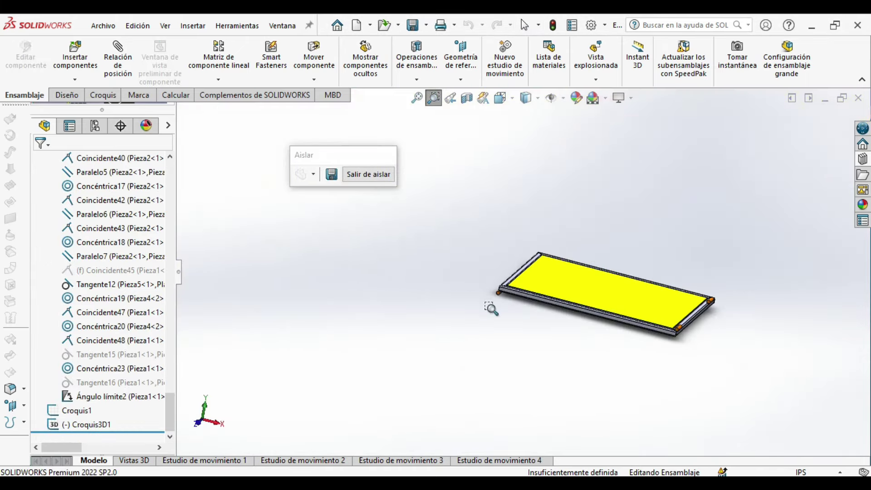
pyautogui.moveTo(658, 370); pyautogui.dragTo(748, 343, button='middle')
pyautogui.click(435, 102)
pyautogui.moveTo(631, 246); pyautogui.dragTo(729, 317)
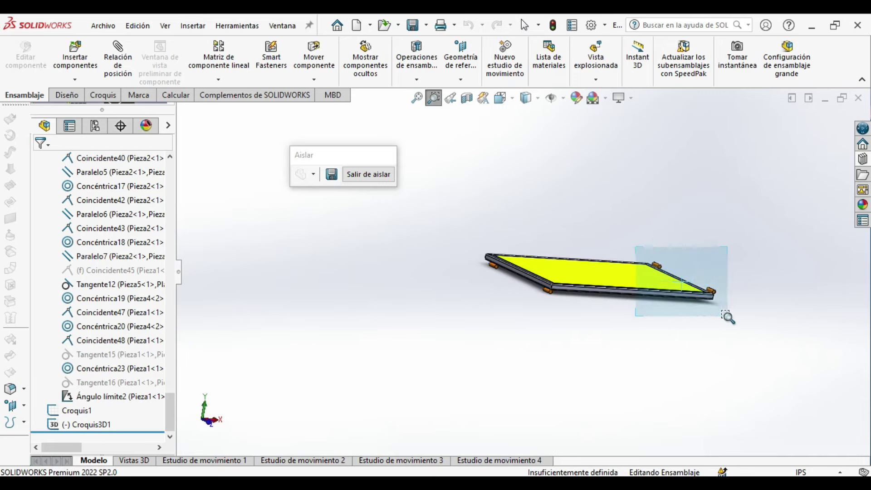
pyautogui.moveTo(632, 278); pyautogui.dragTo(628, 284, button='middle')
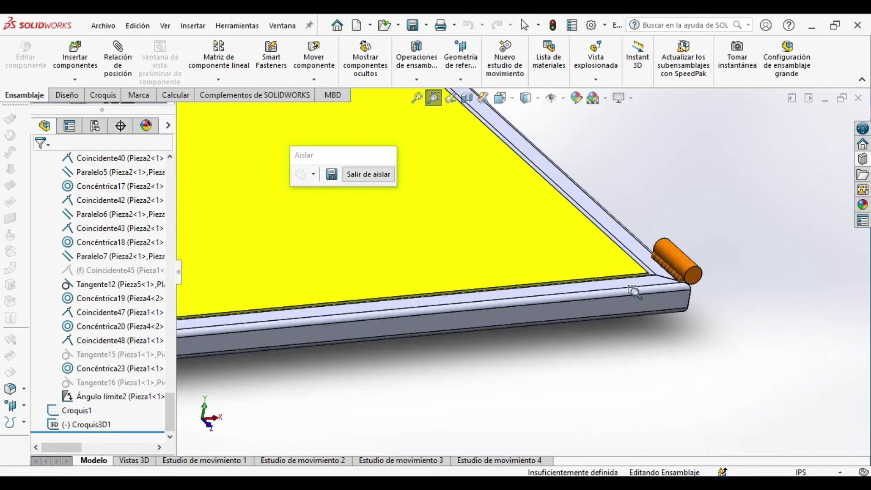
pyautogui.press('f')
pyautogui.moveTo(617, 168); pyautogui.dragTo(644, 213)
pyautogui.press('Escape')
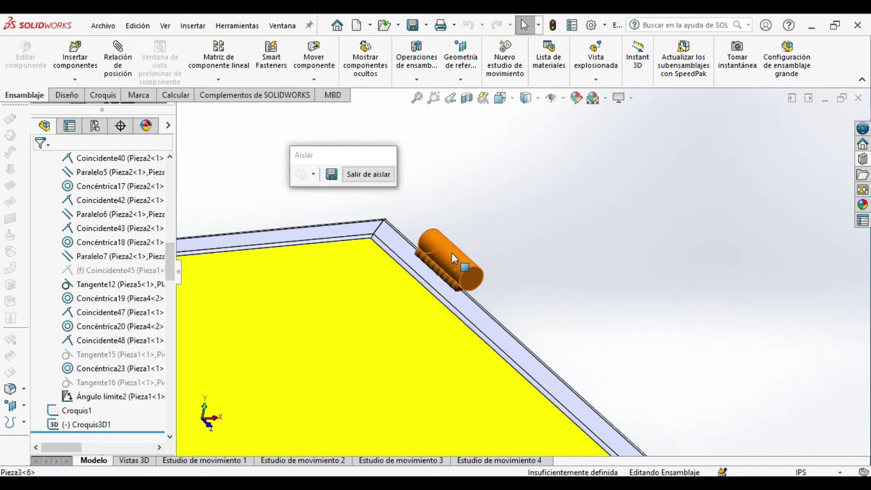
# Step: Switch the document units from IPS to MMGS and reread the hinge pin size in millimetres
pyautogui.click(451, 252)
pyautogui.press('Escape')
pyautogui.click(814, 471)
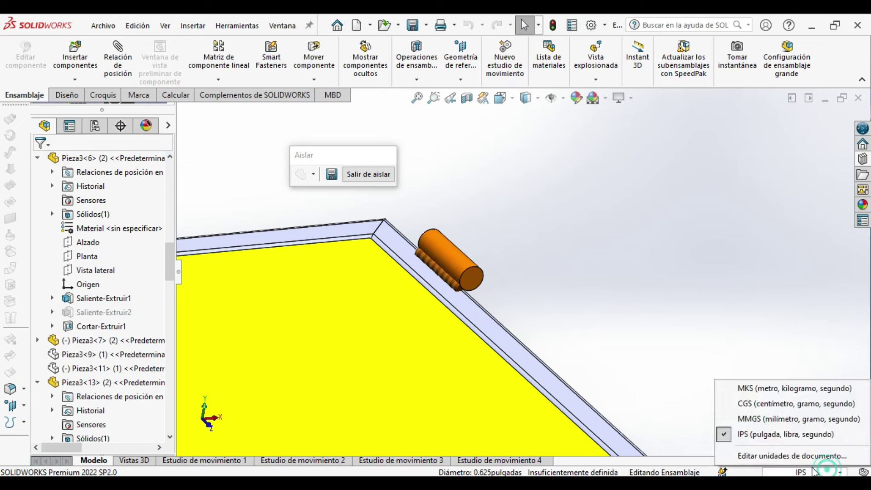
pyautogui.click(781, 427)
pyautogui.click(450, 253)
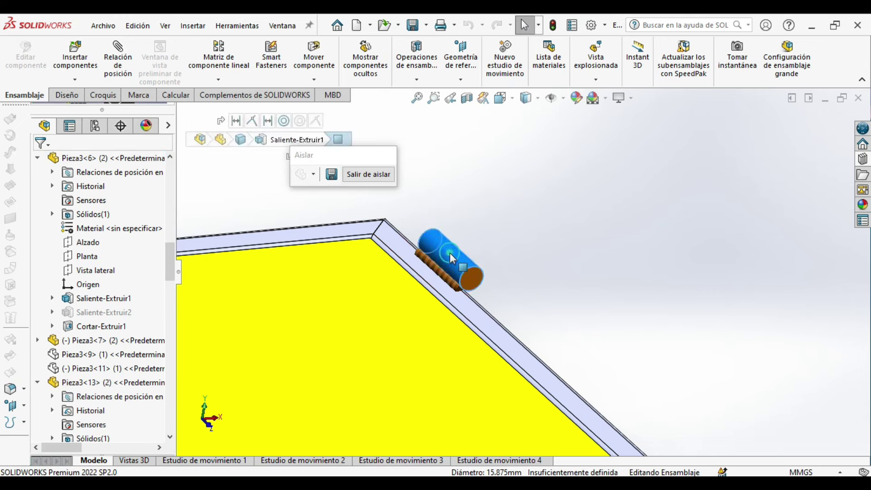
pyautogui.press('Escape')
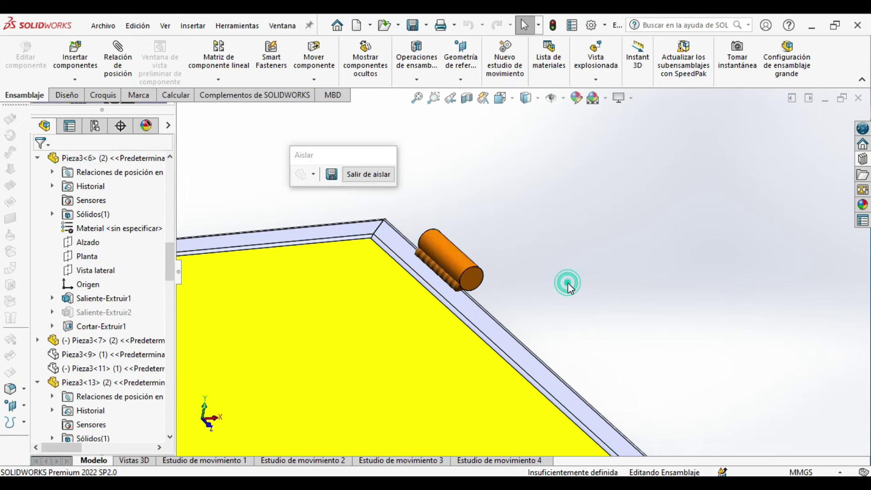
# Step: Look normal to the plate face and zoom onto the frame corner with its hinge
pyautogui.press('f')
pyautogui.click(657, 264)
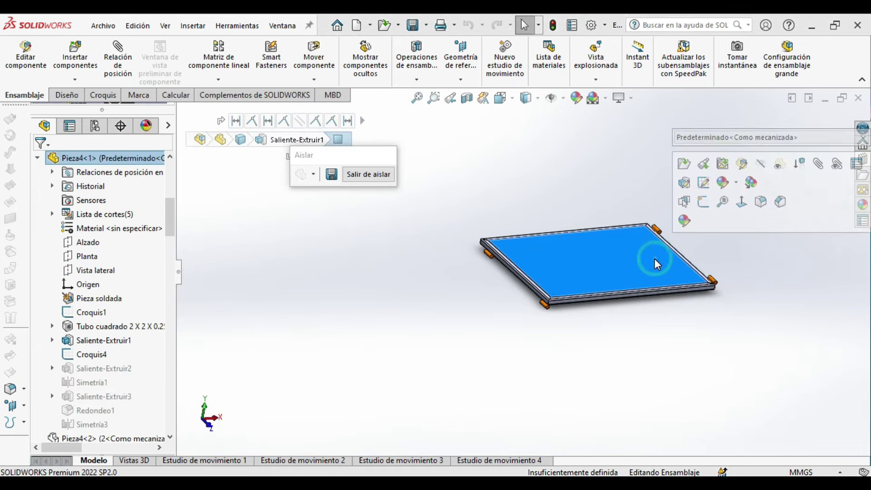
pyautogui.hotkey('ctrl', '8')
pyautogui.press('Escape')
pyautogui.click(434, 99)
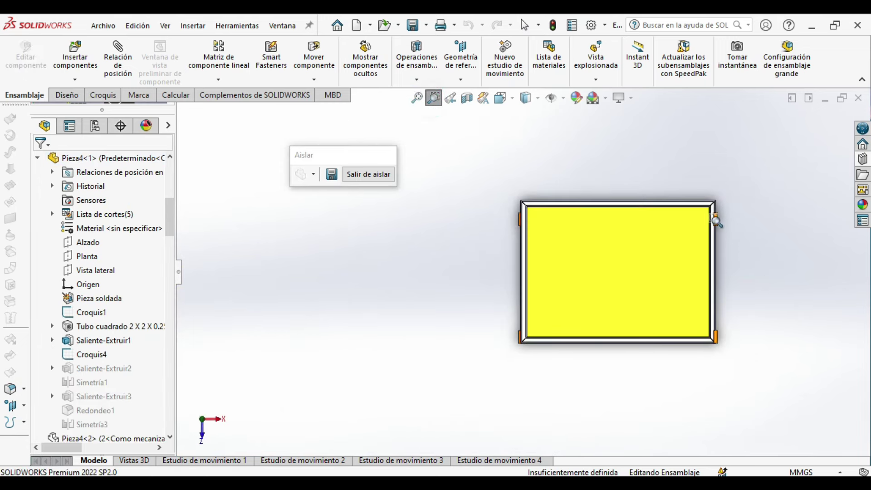
pyautogui.moveTo(667, 185); pyautogui.dragTo(756, 377)
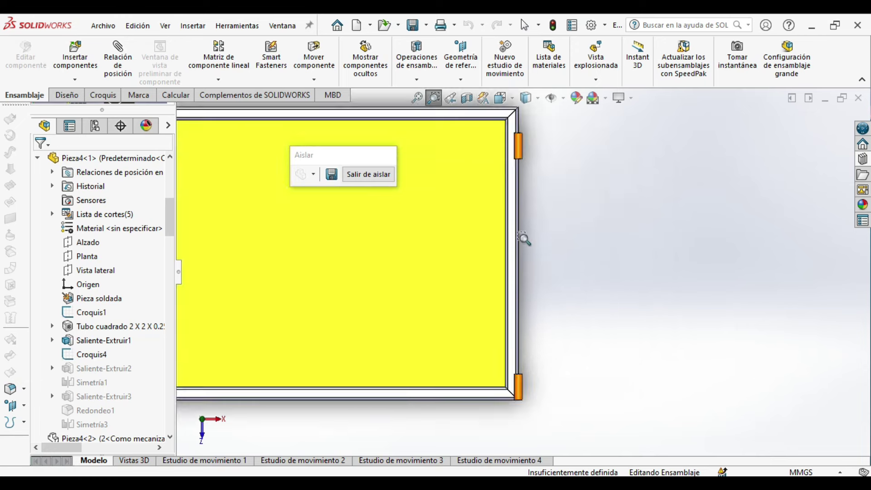
pyautogui.hotkey('ctrl', 'shift', 'z')
pyautogui.moveTo(728, 241); pyautogui.dragTo(728, 240)
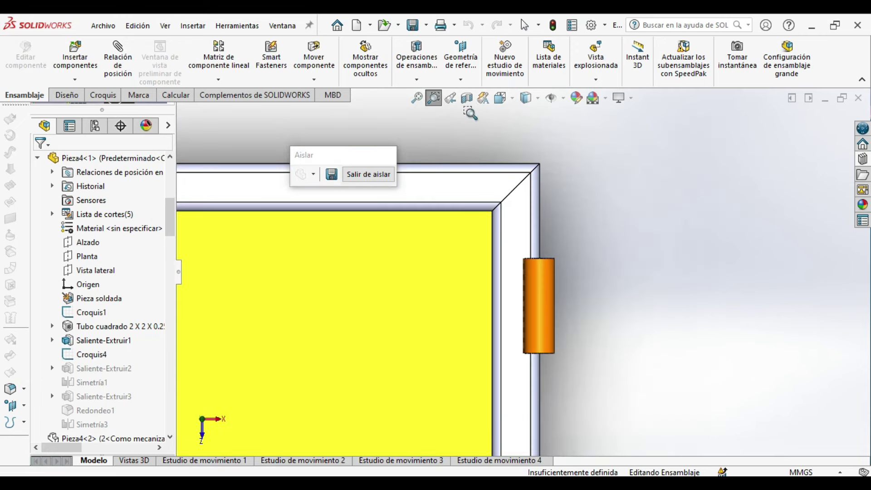
pyautogui.press('Escape')
pyautogui.click(183, 96)
# Step: Measure from the top frame edge to the hinge pin: 15.875 mm diameter, 52.363 mm centre distance
pyautogui.click(193, 57)
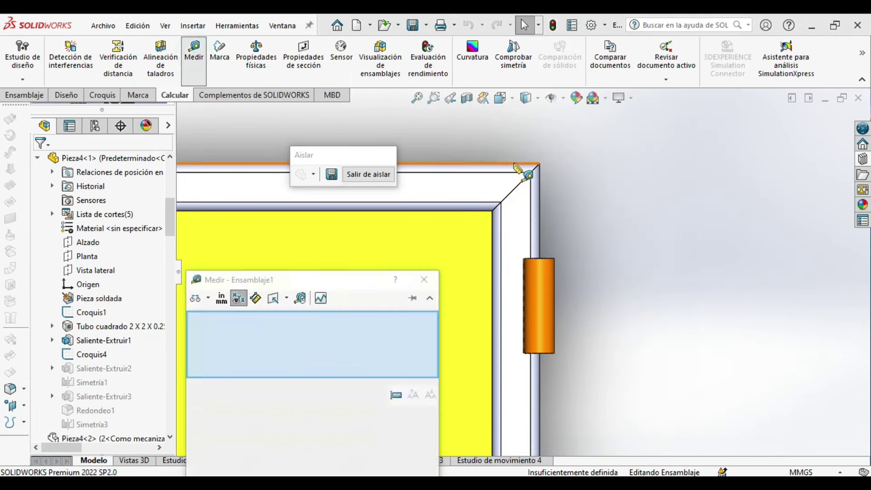
pyautogui.click(520, 164)
pyautogui.click(551, 259)
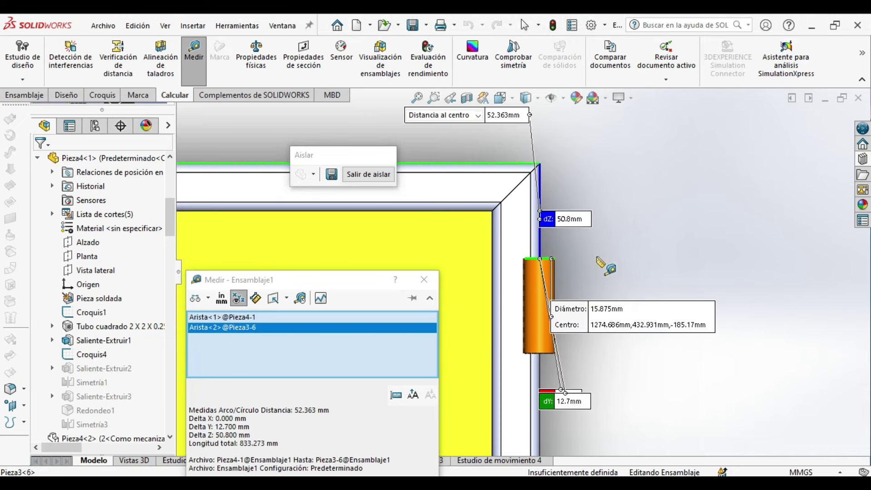
pyautogui.press('Escape')
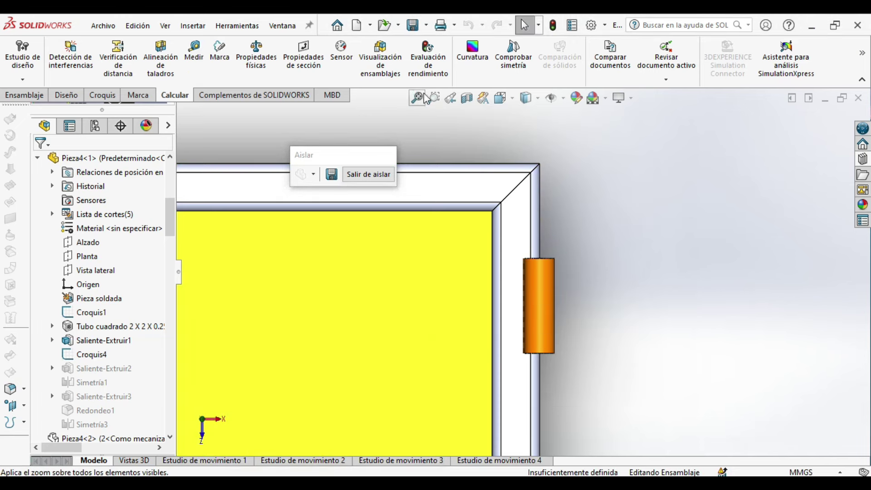
# Step: Check the bar's left-end hinge in Front view, then view the whole frame from Top
pyautogui.click(424, 95)
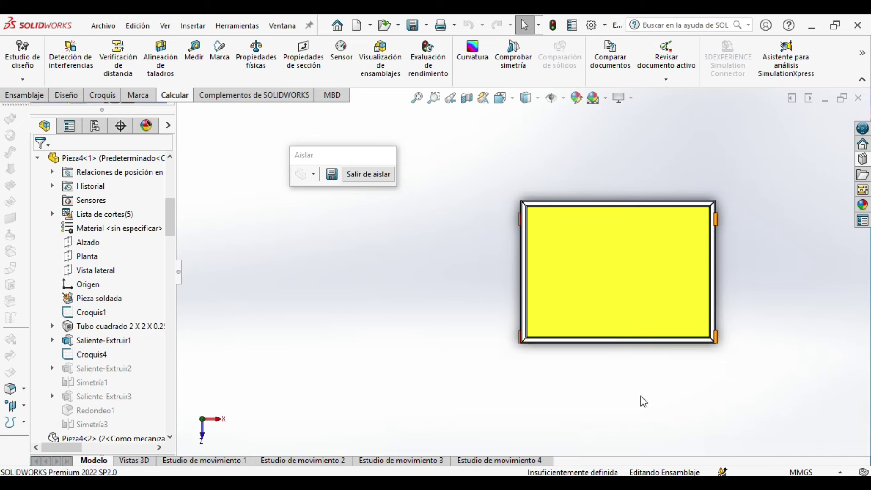
pyautogui.hotkey('ctrl', '1')
pyautogui.click(435, 98)
pyautogui.moveTo(486, 259); pyautogui.dragTo(522, 284)
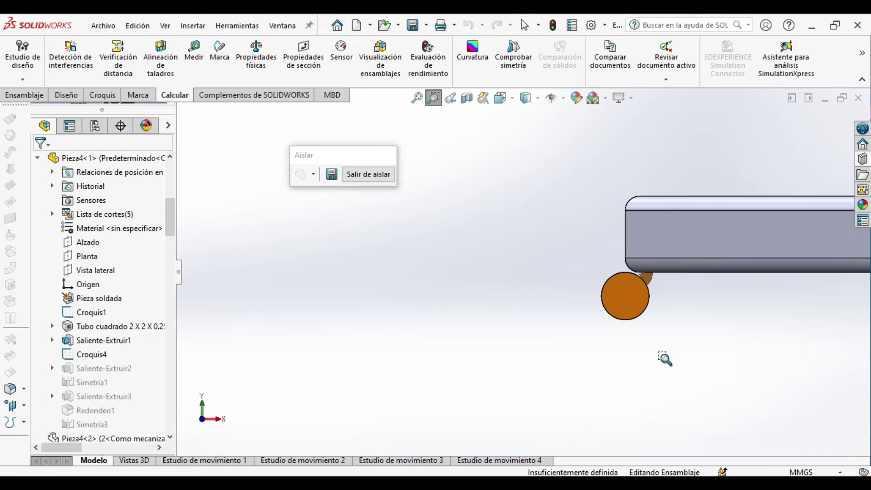
pyautogui.hotkey('ctrl', '5')
pyautogui.click(416, 100)
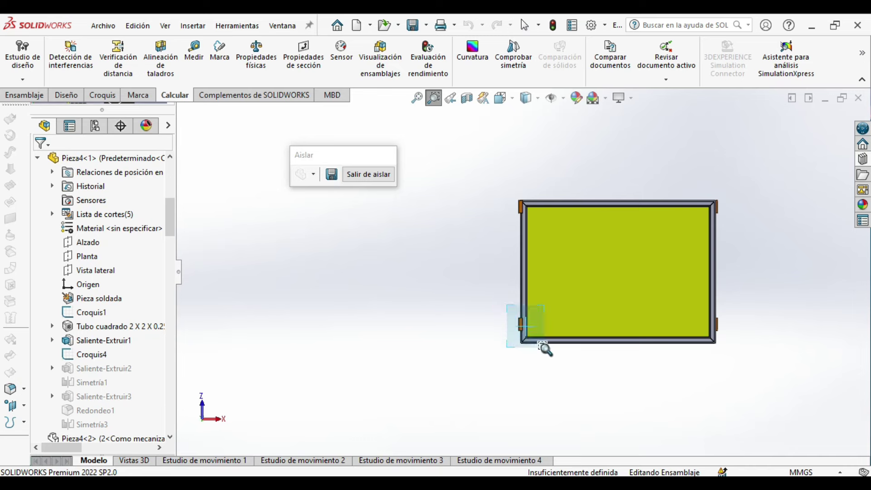
# Step: Zoom to the top-left corner hinge, show its 15.875 and 50.800 dimensions, and move 50.800 leftward
pyautogui.moveTo(543, 346); pyautogui.dragTo(544, 347)
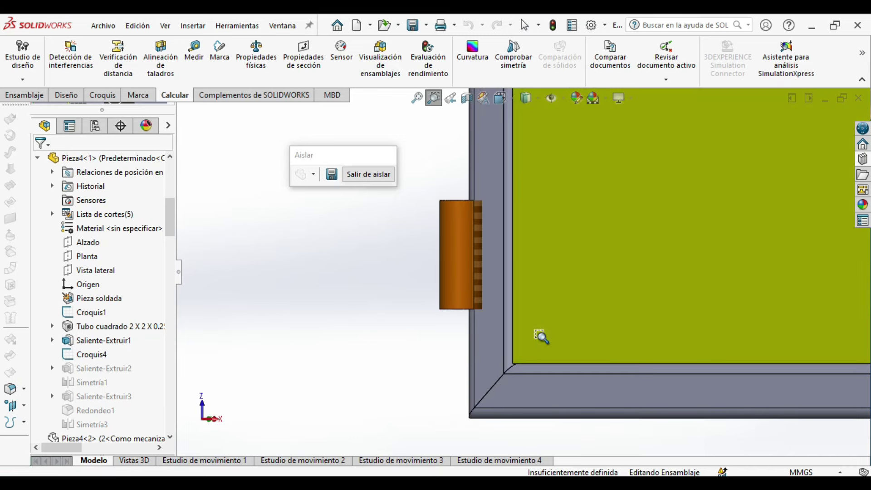
pyautogui.click(416, 97)
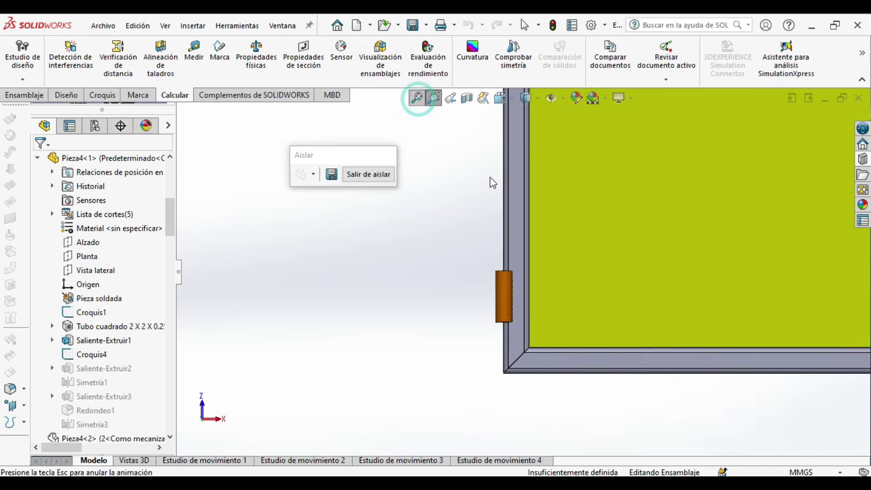
pyautogui.moveTo(515, 213); pyautogui.dragTo(543, 232)
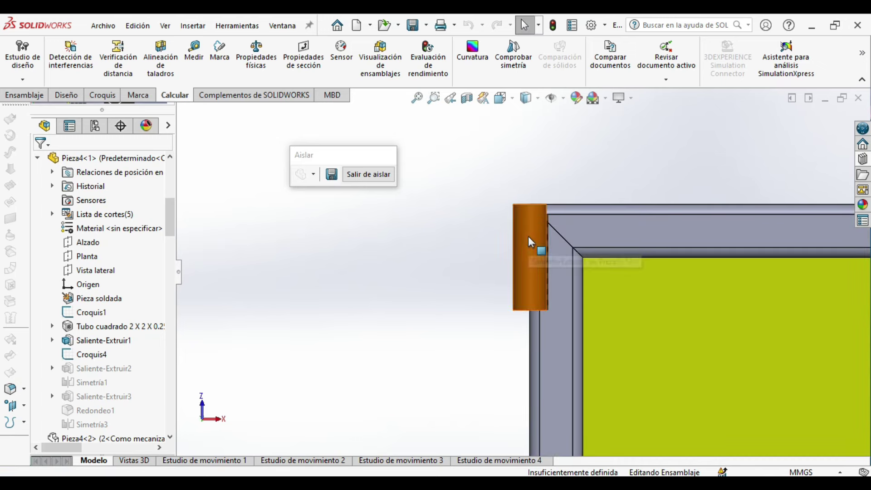
pyautogui.doubleClick(531, 243)
pyautogui.moveTo(618, 288); pyautogui.dragTo(375, 254)
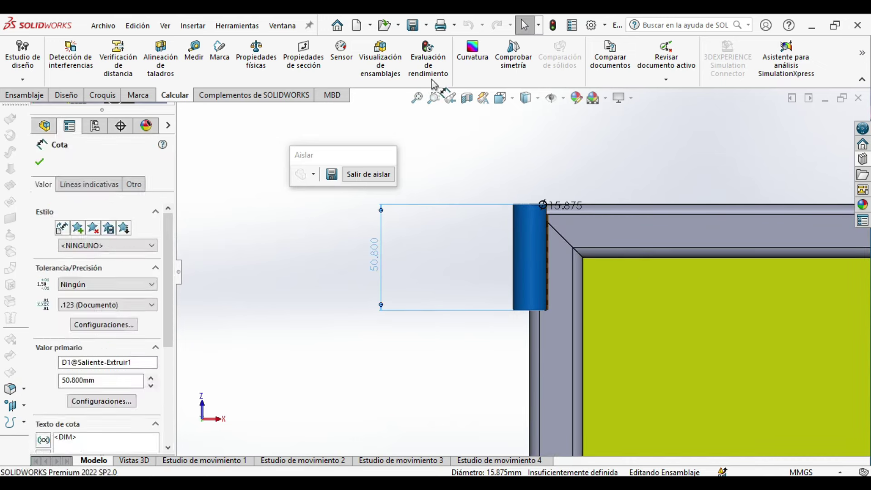
pyautogui.press('Escape')
# Step: Zoom onto the hinge bracket and display the hinge pin's dimensions
pyautogui.click(417, 98)
pyautogui.moveTo(524, 338); pyautogui.dragTo(472, 261)
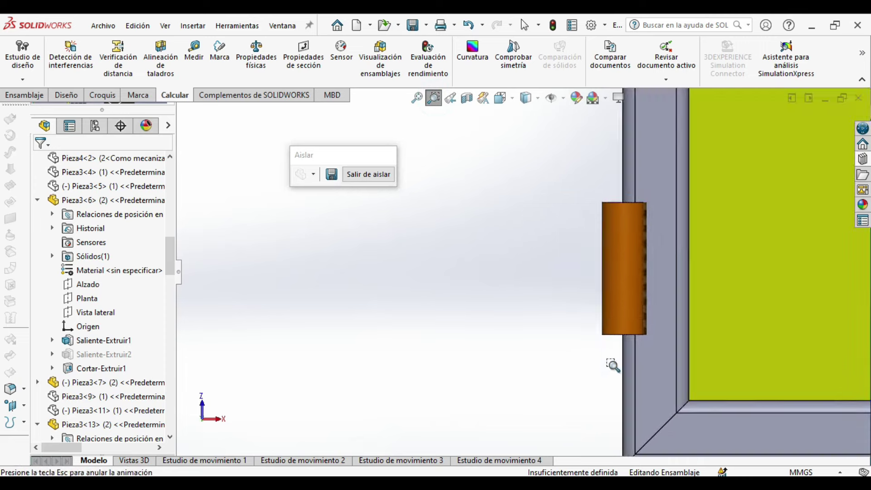
pyautogui.doubleClick(651, 272)
pyautogui.click(451, 392)
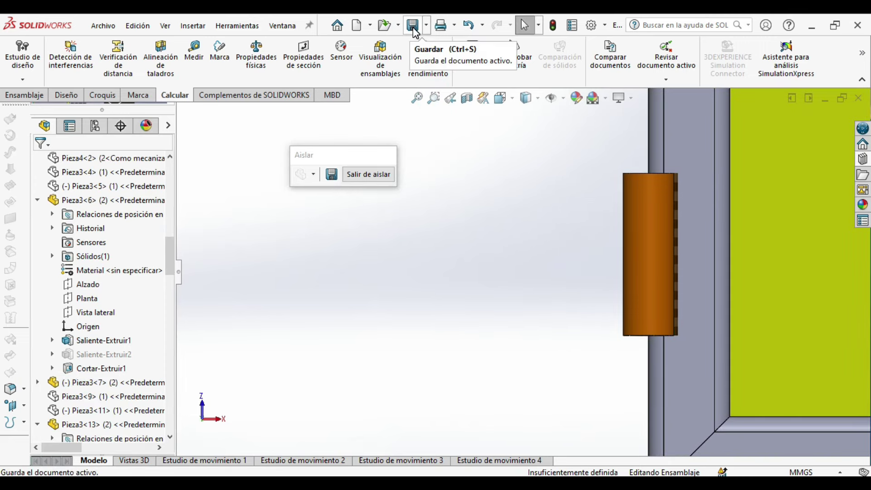
pyautogui.click(416, 98)
# Step: Inspect the pins at both bar ends edge-on in Front view, then exit isolation
pyautogui.click(433, 97)
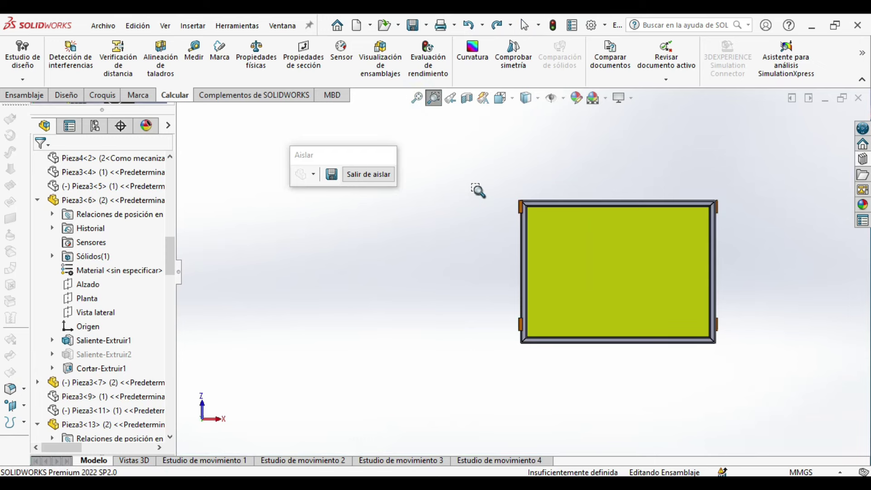
pyautogui.moveTo(481, 185); pyautogui.dragTo(758, 360)
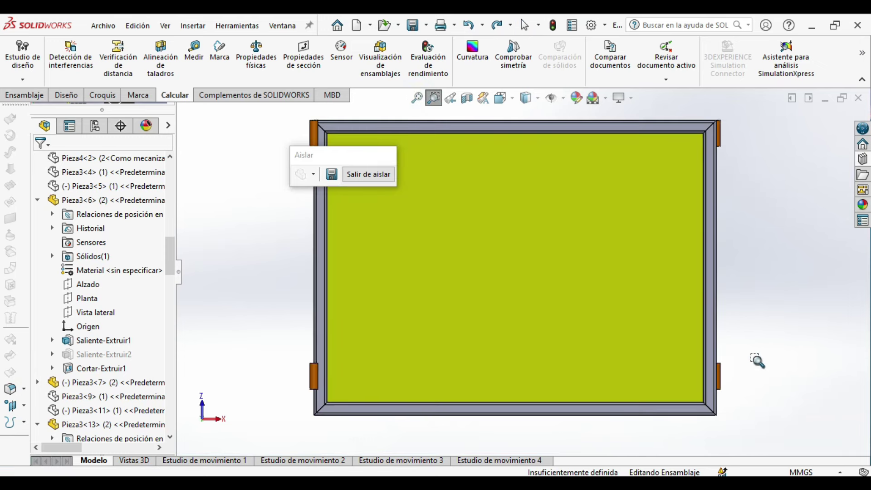
pyautogui.hotkey('ctrl', '1')
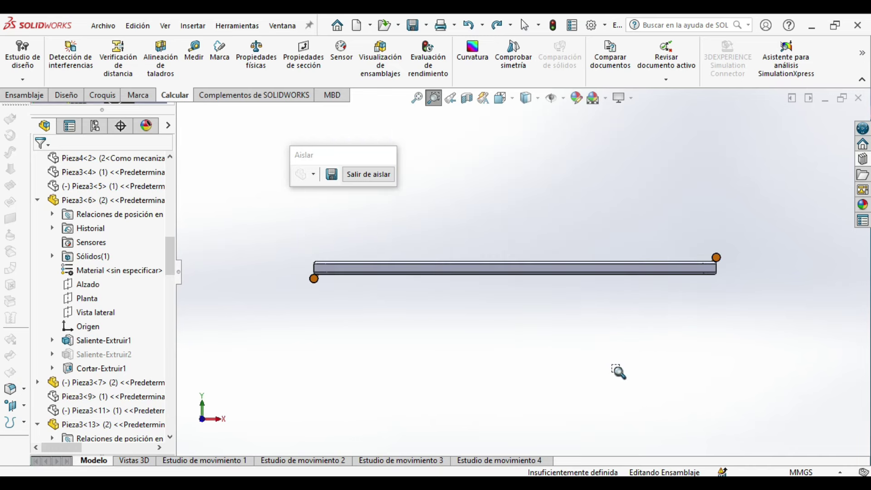
pyautogui.moveTo(293, 245); pyautogui.dragTo(352, 308)
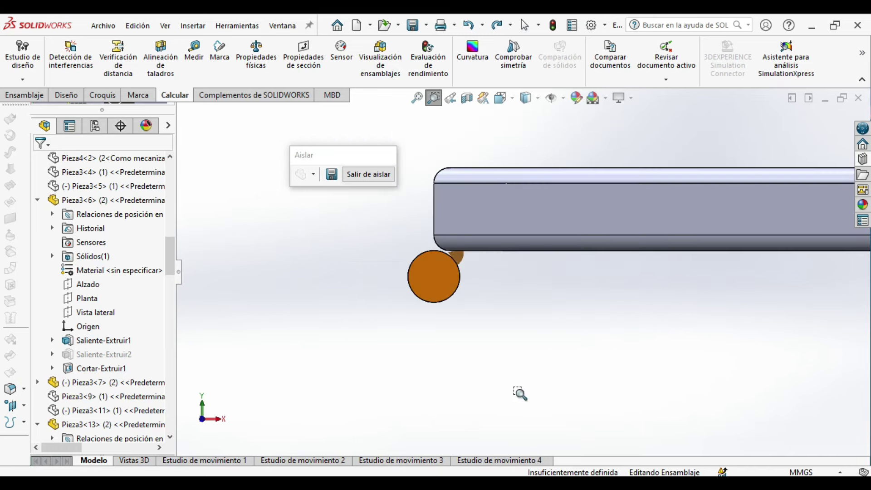
pyautogui.press('f')
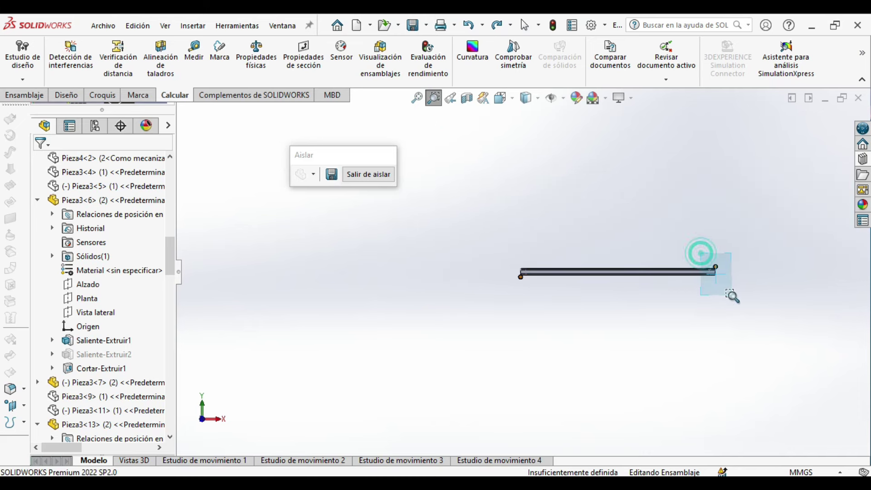
pyautogui.moveTo(700, 253); pyautogui.dragTo(731, 295)
pyautogui.click(414, 102)
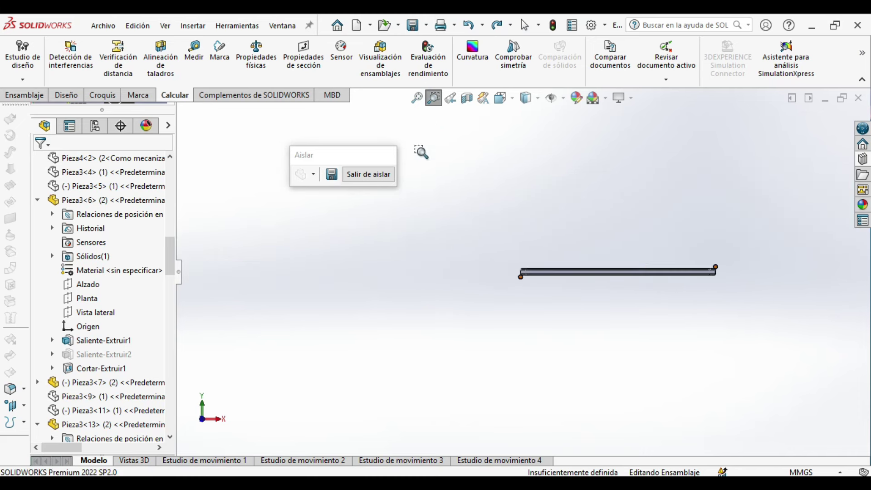
pyautogui.click(381, 183)
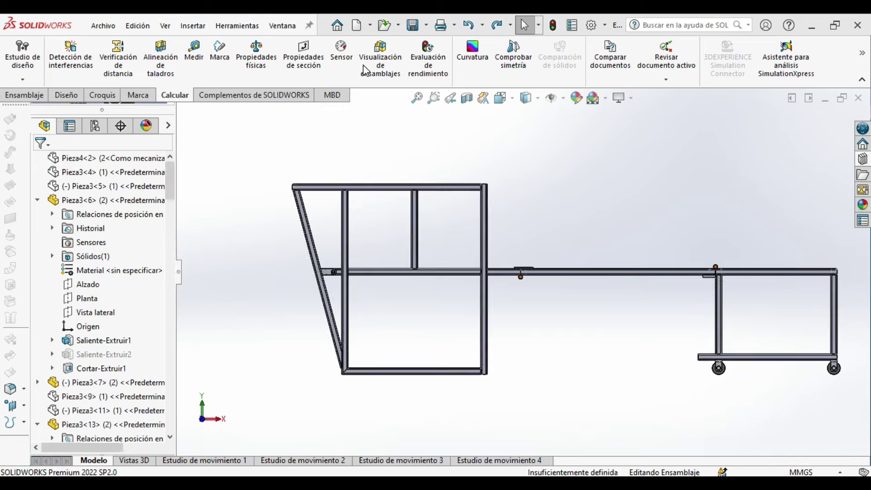
# Step: Review the hinge joints, then orbit the whole assembly in isometric view around the bed panels
pyautogui.moveTo(475, 235)
pyautogui.mouseDown()
pyautogui.moveTo(511, 264)
pyautogui.moveTo(723, 311)
pyautogui.mouseUp()
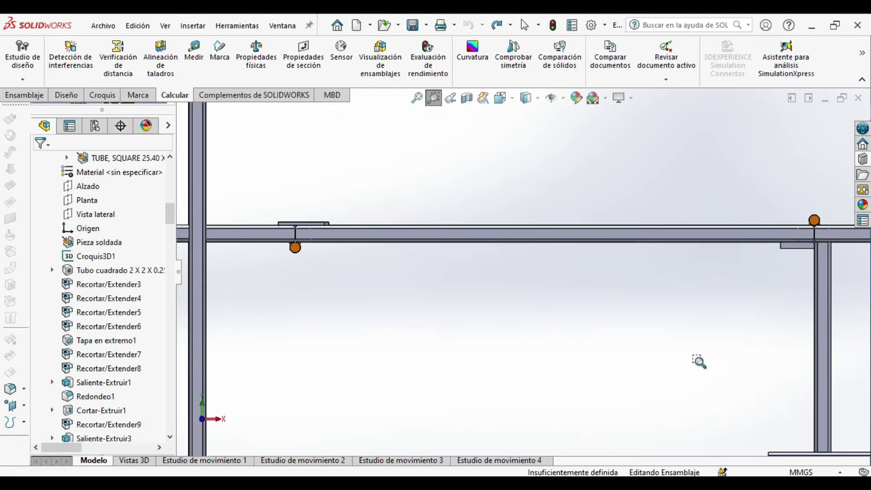
pyautogui.click(416, 103)
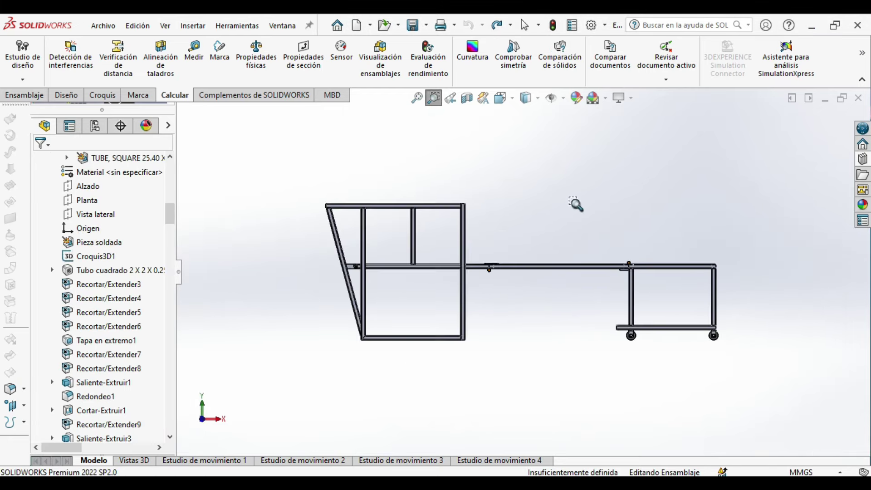
pyautogui.hotkey('ctrl', '7')
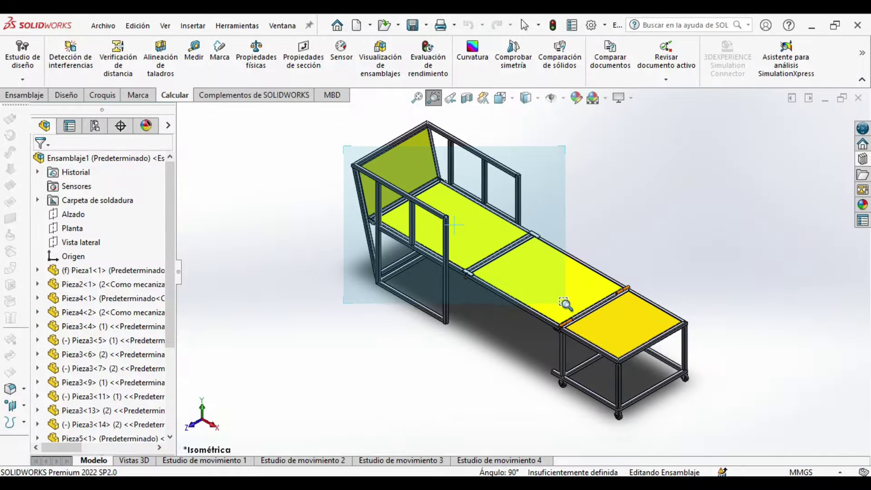
pyautogui.moveTo(564, 303); pyautogui.dragTo(566, 304)
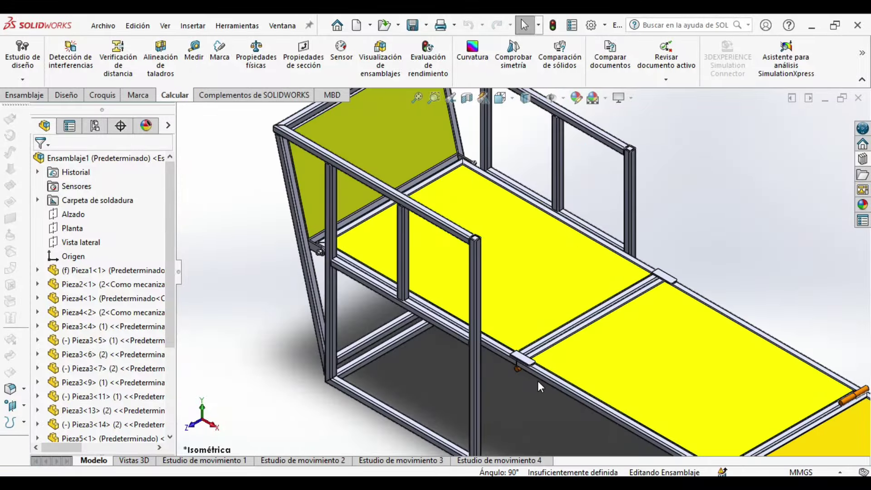
pyautogui.moveTo(537, 380); pyautogui.dragTo(675, 404, button='middle')
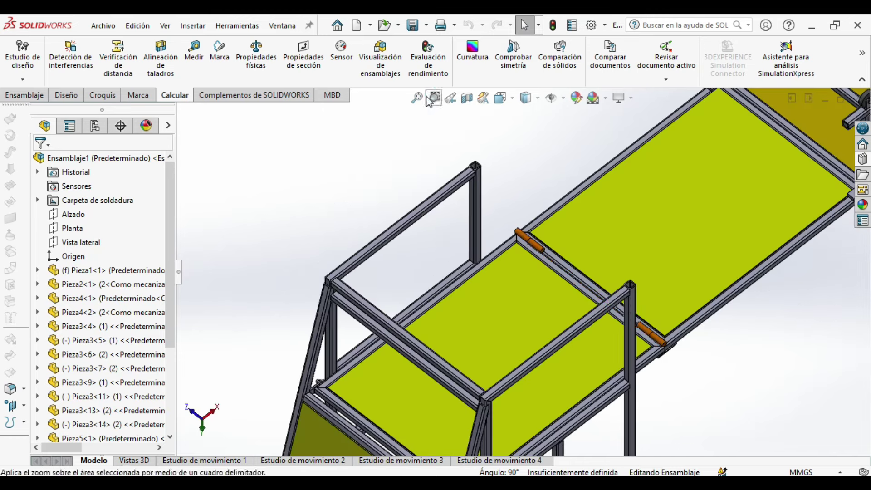
pyautogui.moveTo(452, 184); pyautogui.dragTo(689, 398)
# Step: Isolate the middle bed panel Pieza4<2> with its hinge pins
pyautogui.click(457, 193)
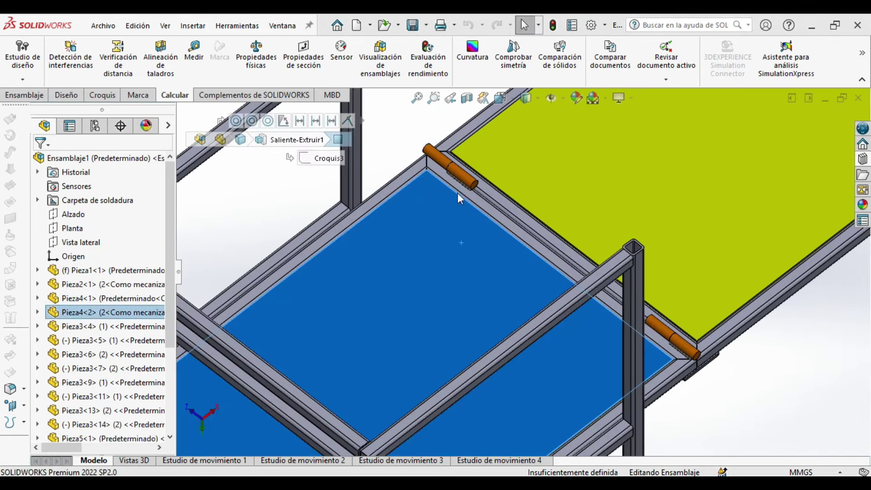
pyautogui.rightClick(676, 371)
pyautogui.click(708, 260)
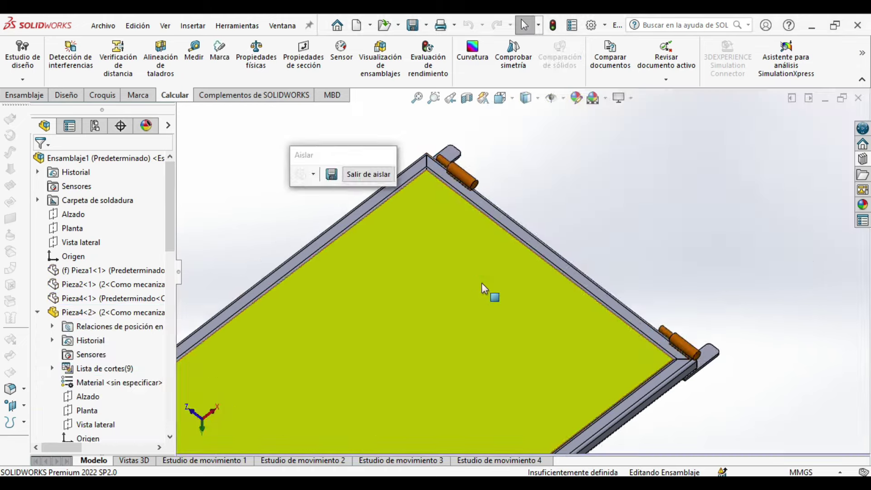
# Step: Orbit to view the panel from below and zoom in to select a hinge pin
pyautogui.moveTo(481, 283); pyautogui.dragTo(542, 347, button='middle')
pyautogui.moveTo(513, 296); pyautogui.dragTo(538, 153, button='middle')
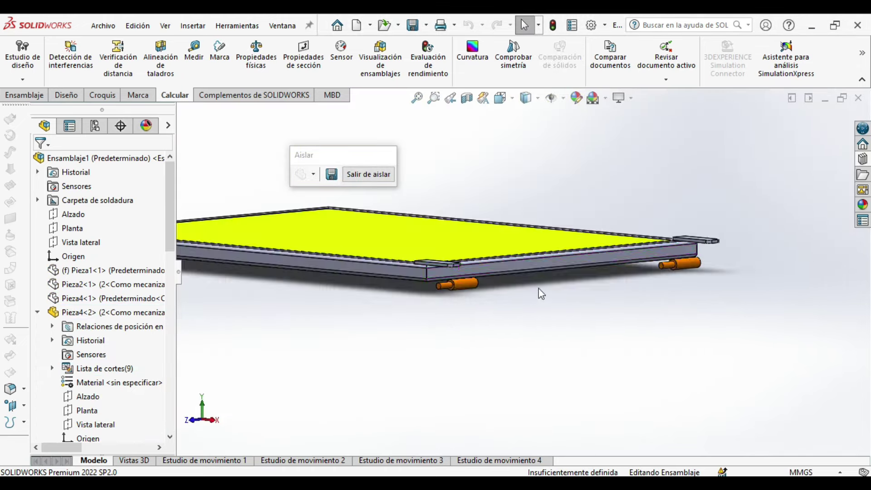
pyautogui.click(434, 97)
pyautogui.moveTo(396, 228); pyautogui.dragTo(526, 323)
pyautogui.press('Escape')
pyautogui.click(504, 230)
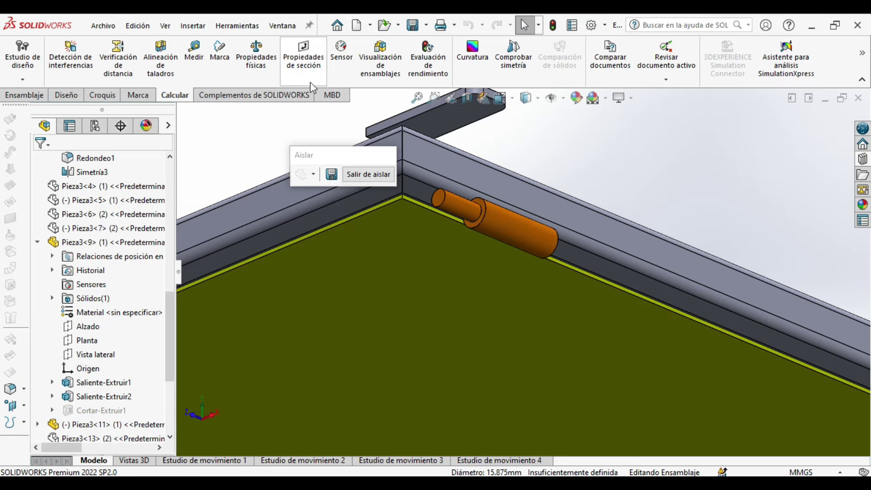
# Step: Measure the pin end face to the tube face: 50.8 mm normal distance, 12.7 mm Y offset
pyautogui.click(194, 54)
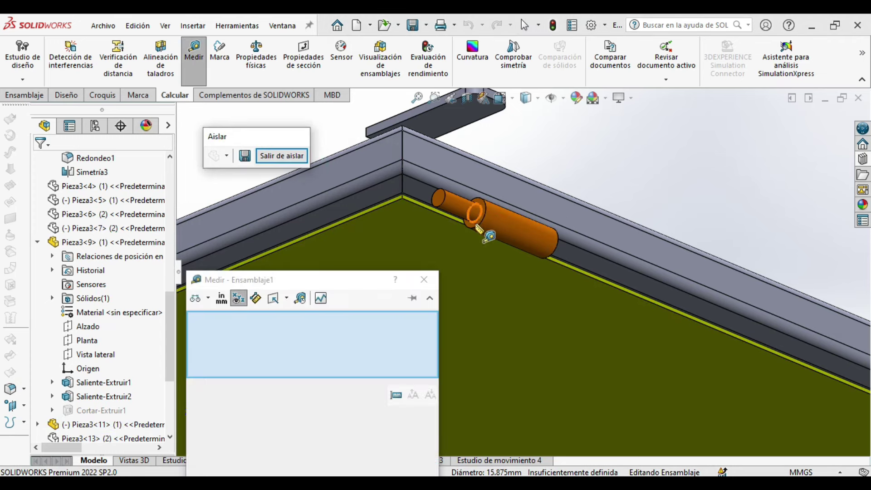
pyautogui.click(476, 209)
pyautogui.click(390, 188)
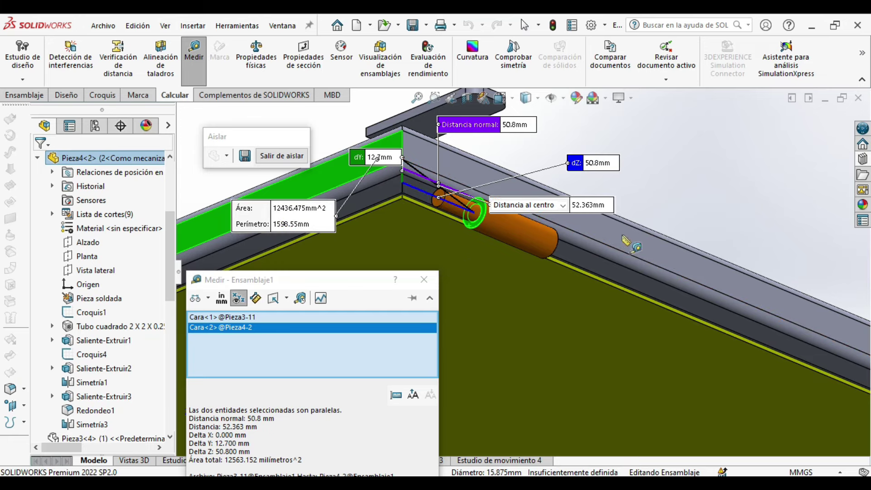
pyautogui.press('Escape')
# Step: Inspect the isolated panel's tube in Front view, then in Back and Isometric views
pyautogui.press('f')
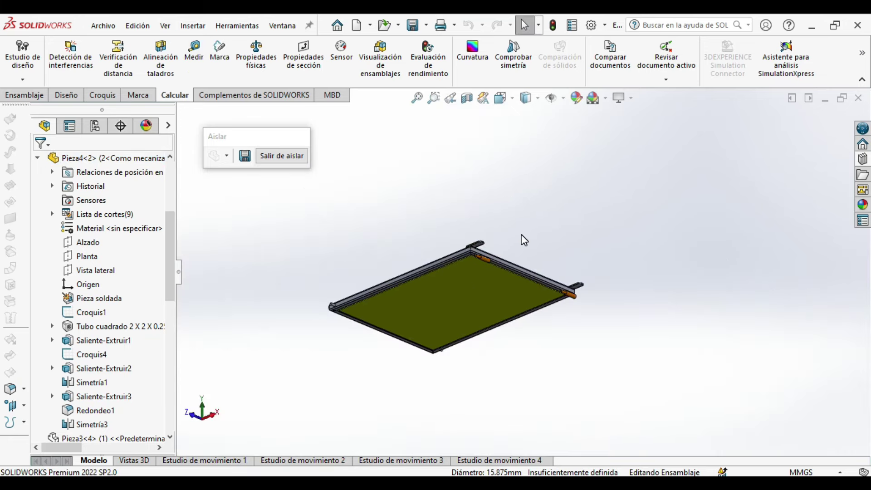
pyautogui.hotkey('ctrl', '1')
pyautogui.click(433, 97)
pyautogui.moveTo(316, 258); pyautogui.dragTo(576, 299)
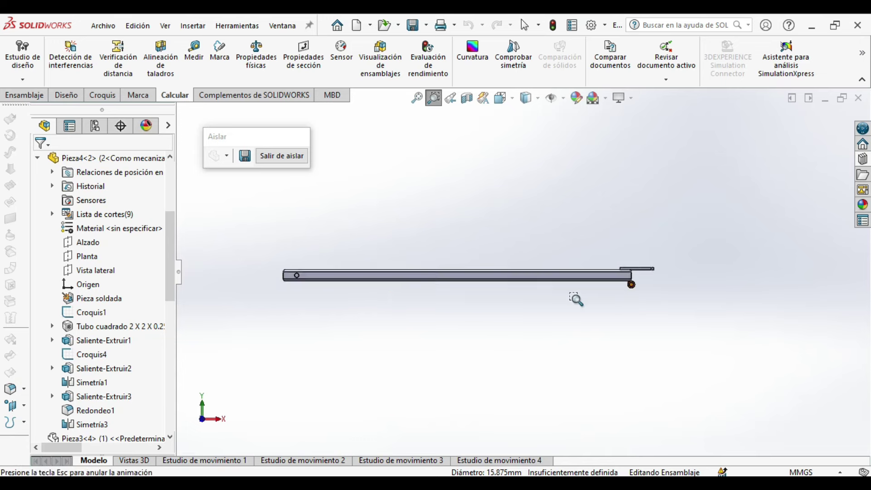
pyautogui.hotkey('ctrl', '2')
pyautogui.hotkey('ctrl', '7')
# Step: Zoom on the yellow plate, then exit isolation and fit the complete stretcher assembly
pyautogui.moveTo(460, 227); pyautogui.dragTo(583, 305)
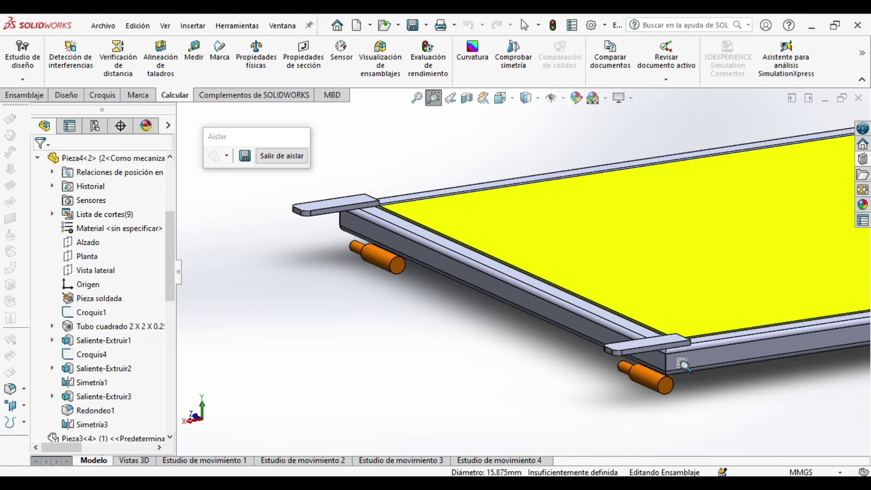
pyautogui.click(296, 155)
pyautogui.click(417, 98)
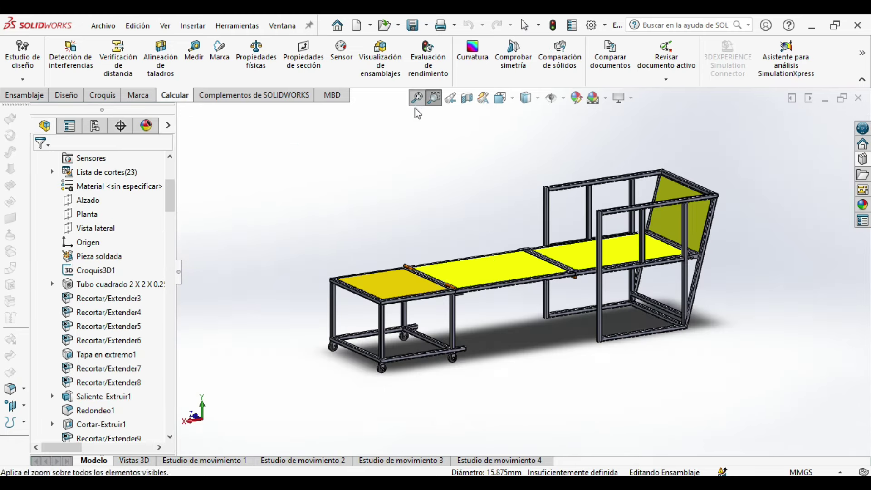